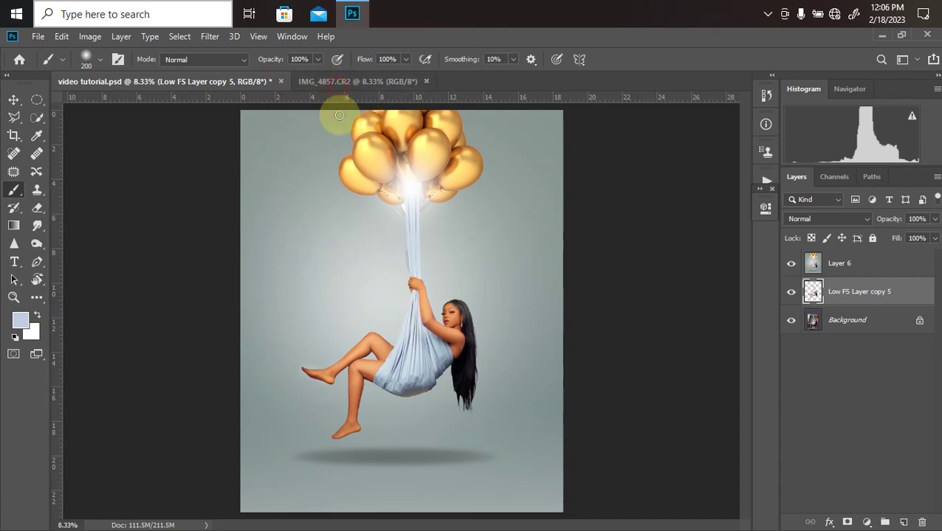
Step: Switch to the IMG_4857.CR2 photo and extend its canvas beyond the picture's edges with the Crop tool at a 4:5 ratio
click(325, 80)
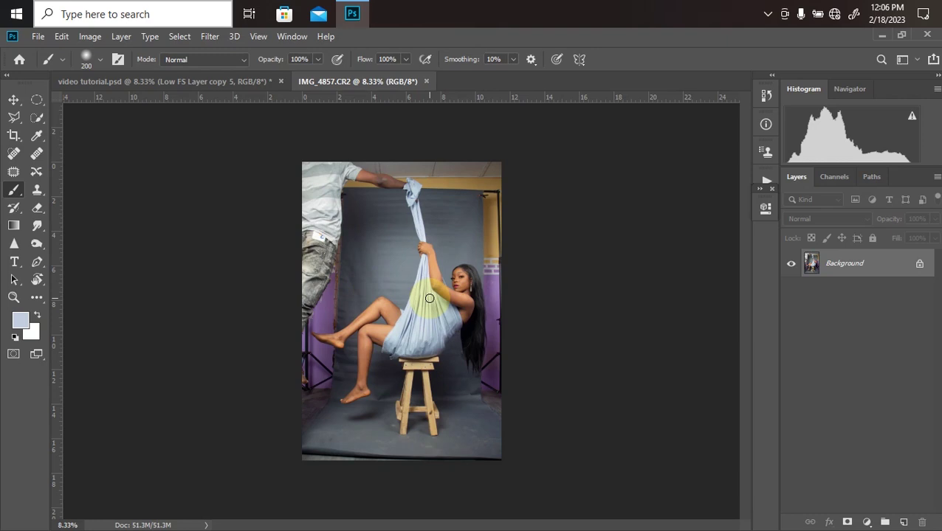
click(13, 137)
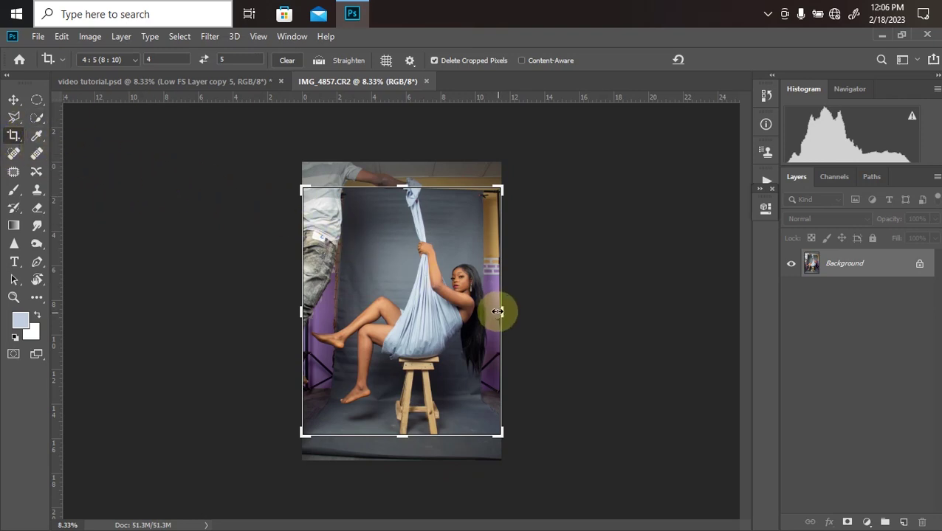
drag(501, 313, 509, 312)
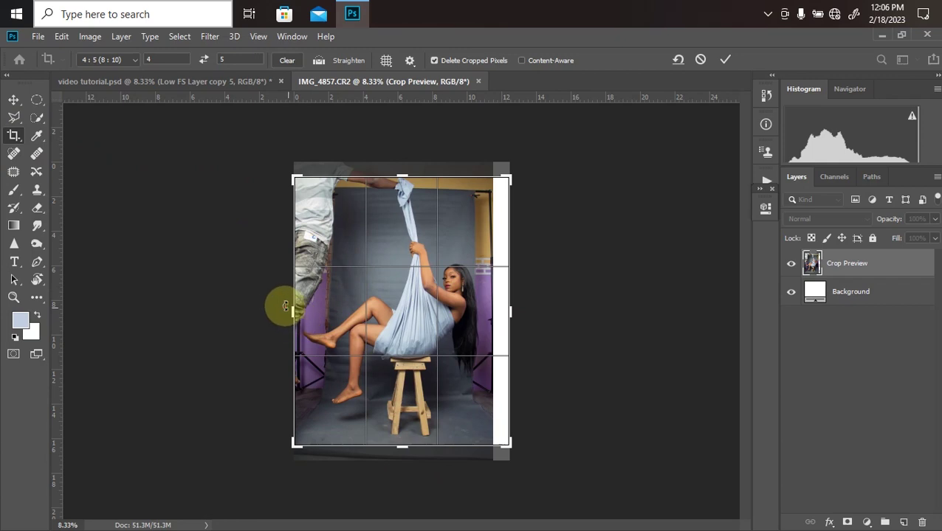
drag(286, 307, 280, 308)
key(ctrl+r)
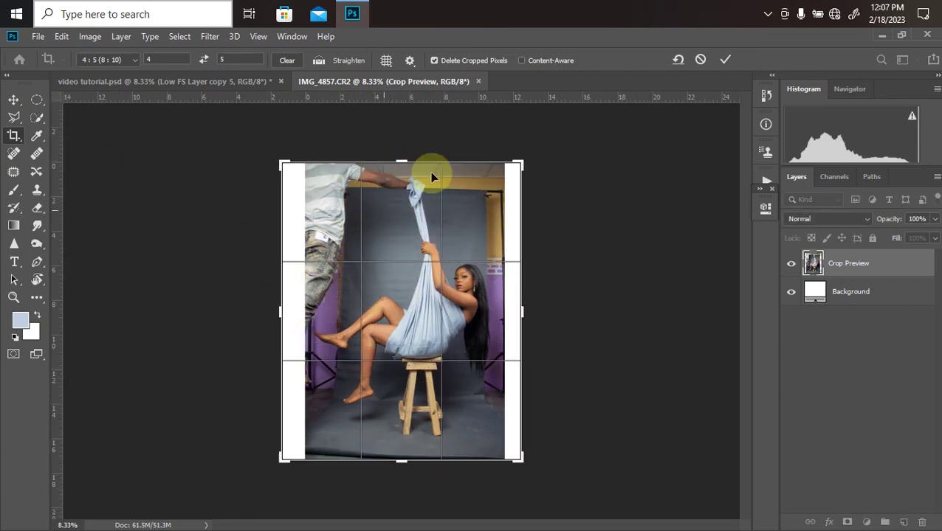
drag(515, 170, 525, 154)
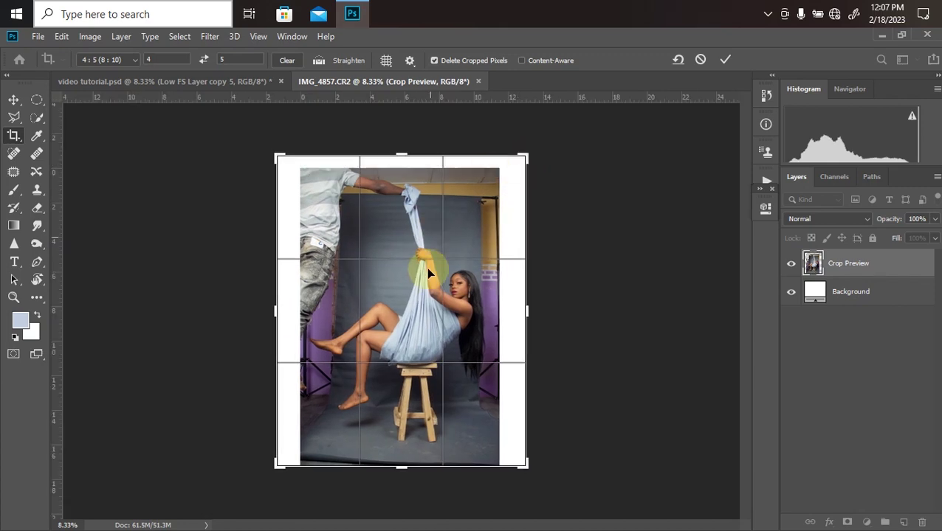
drag(426, 267, 423, 270)
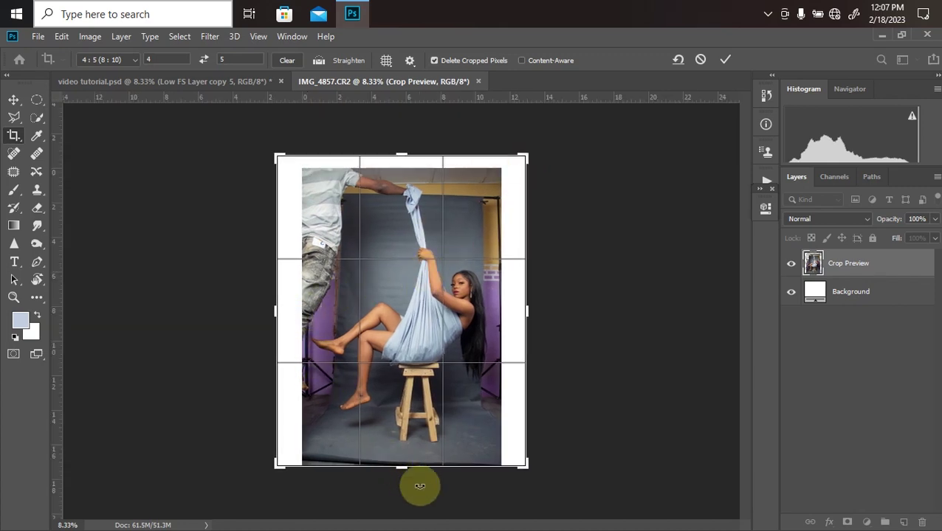
drag(399, 470, 399, 474)
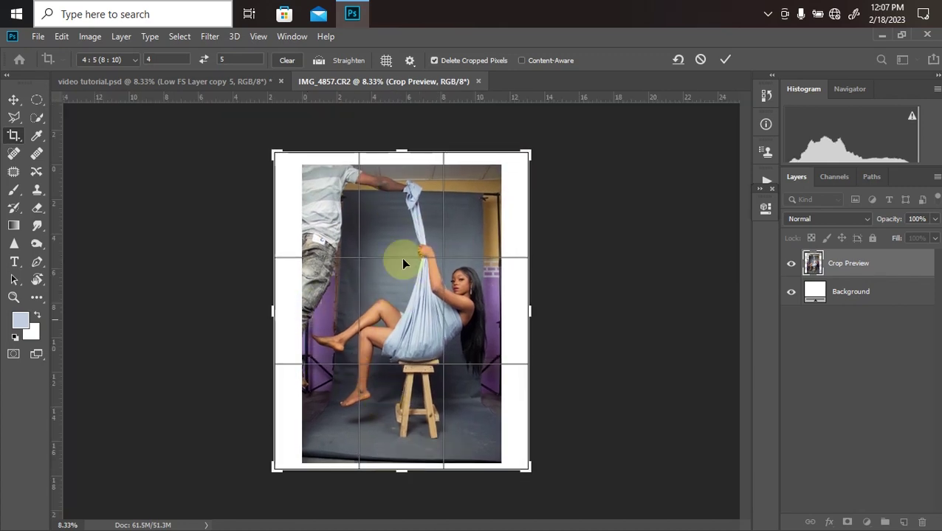
double_click(371, 406)
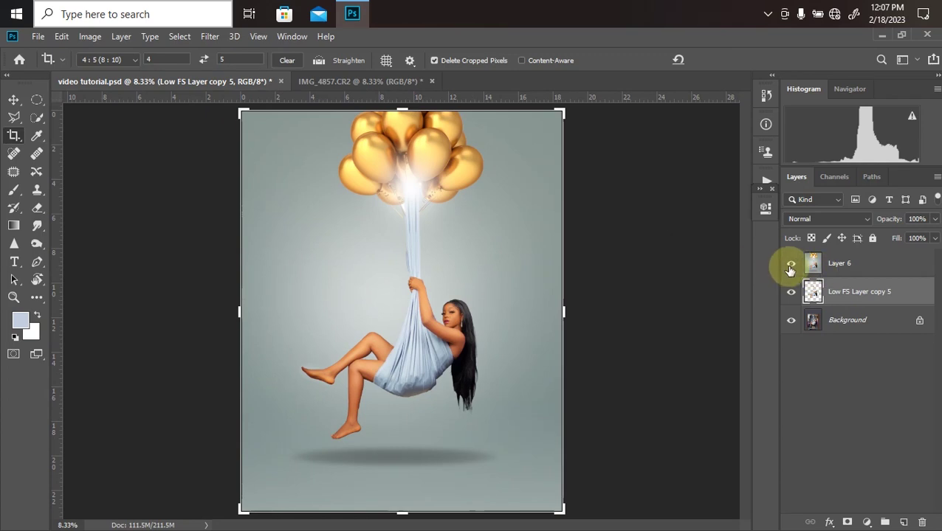
Step: Hide Layer 6 in video tutorial.psd, and crop IMG_4857.CR2 outward again to add more white canvas above and around the photo
click(790, 263)
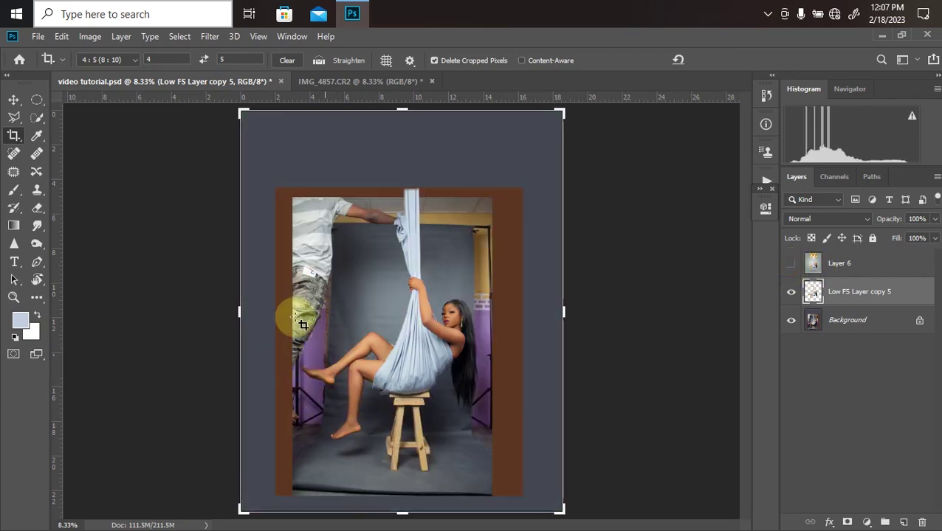
click(358, 82)
drag(399, 152, 398, 139)
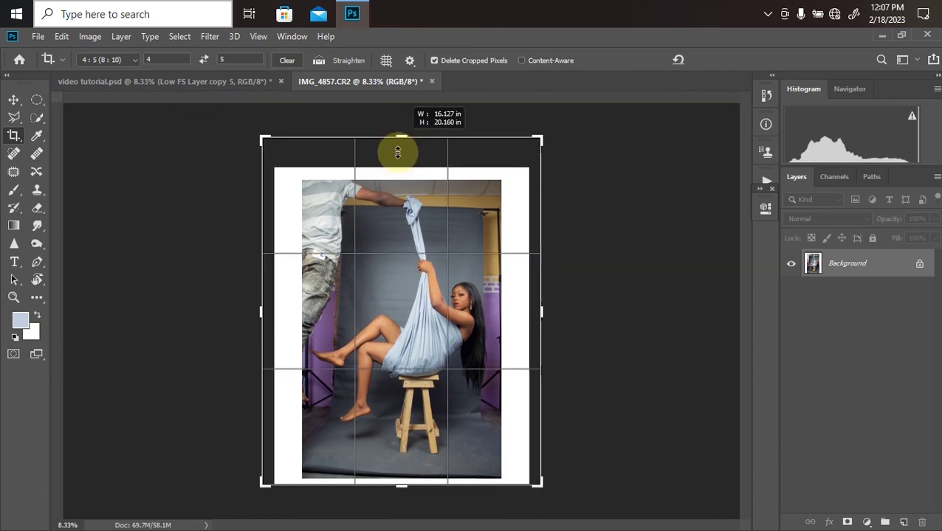
drag(260, 311, 244, 310)
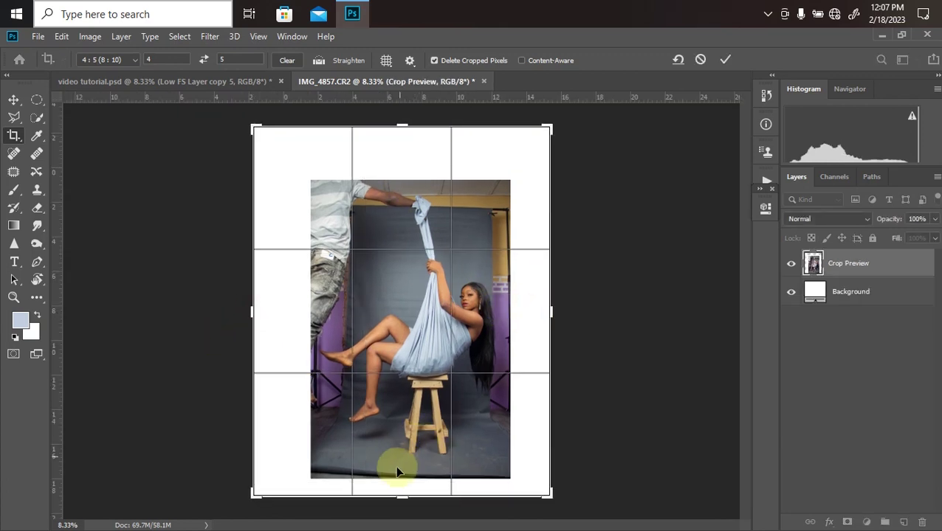
drag(550, 312, 550, 311)
drag(458, 317, 430, 334)
key(Return)
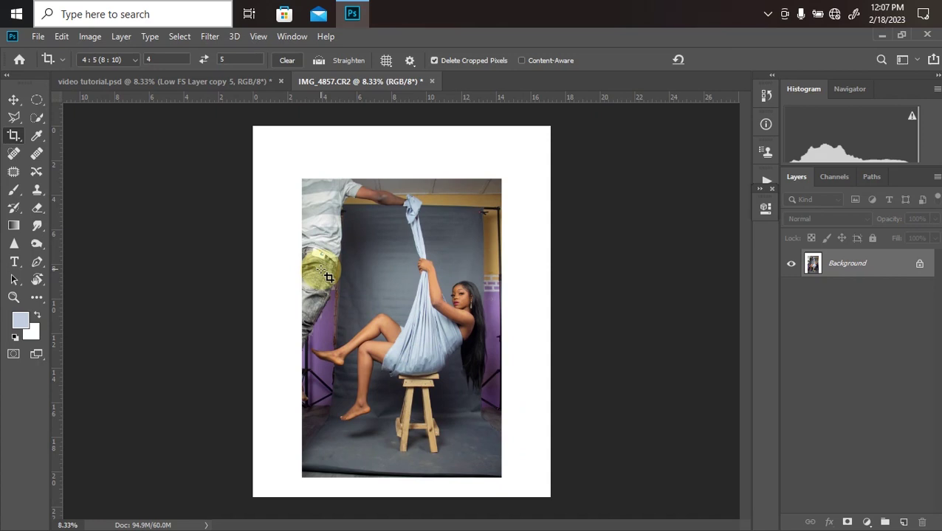
Step: Return to video tutorial.psd, hide Low FS Layer copy 5 and make the visible Background layer active
click(223, 81)
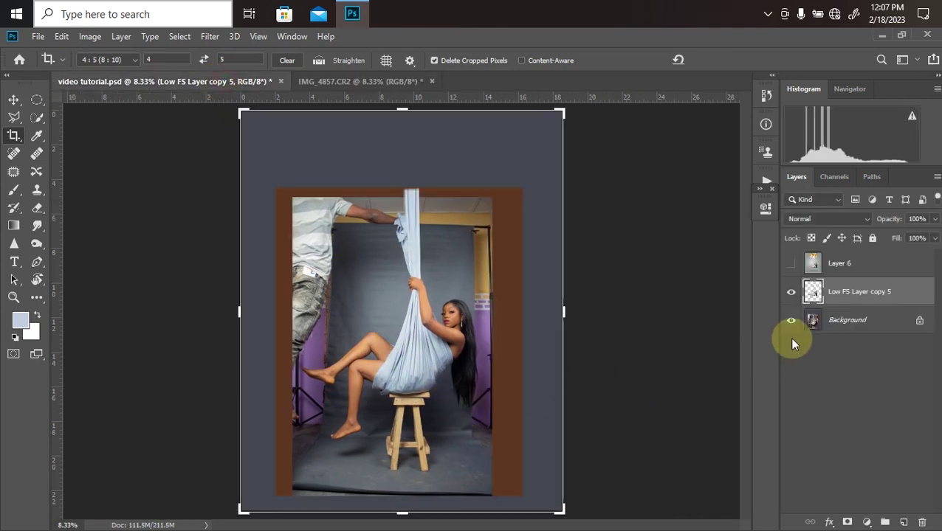
click(790, 320)
click(13, 99)
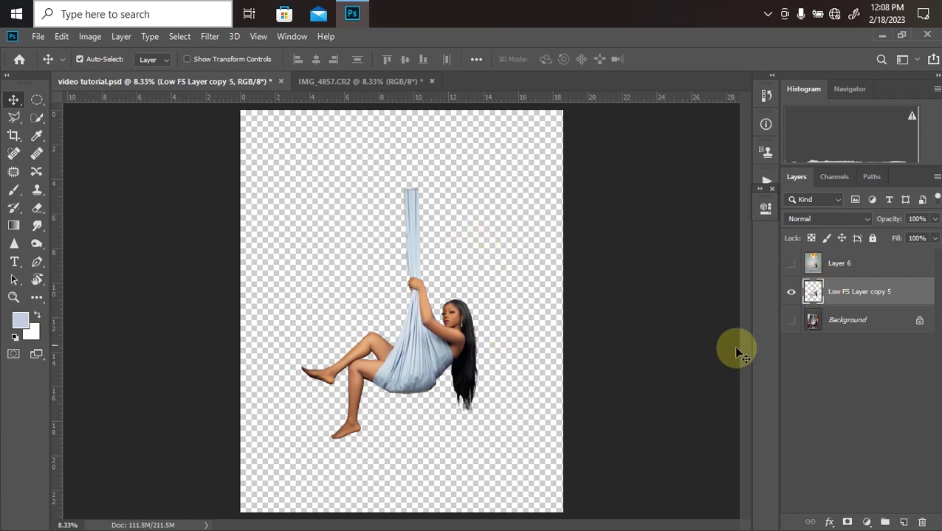
click(790, 319)
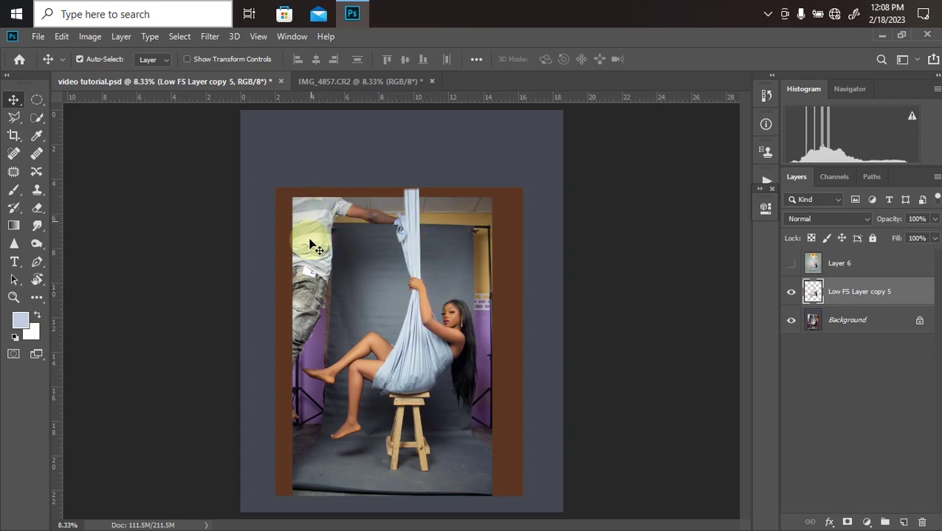
click(791, 291)
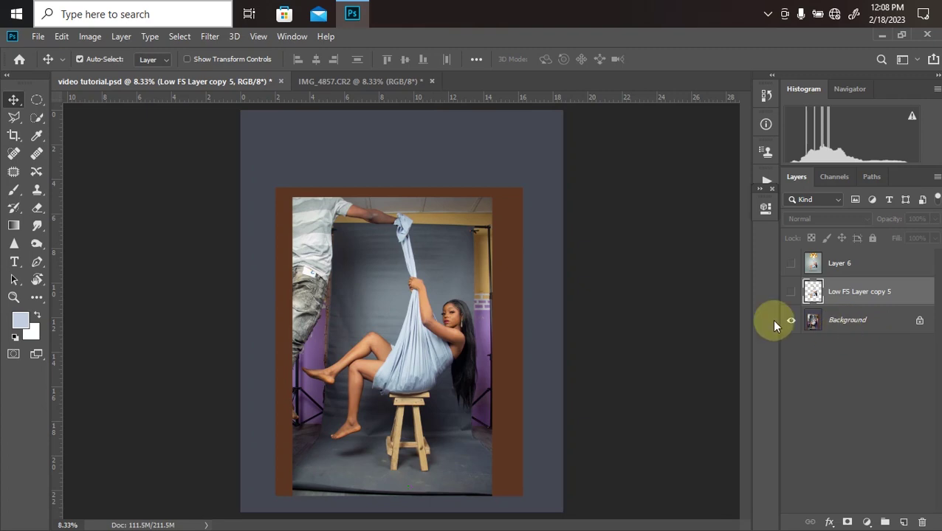
click(839, 334)
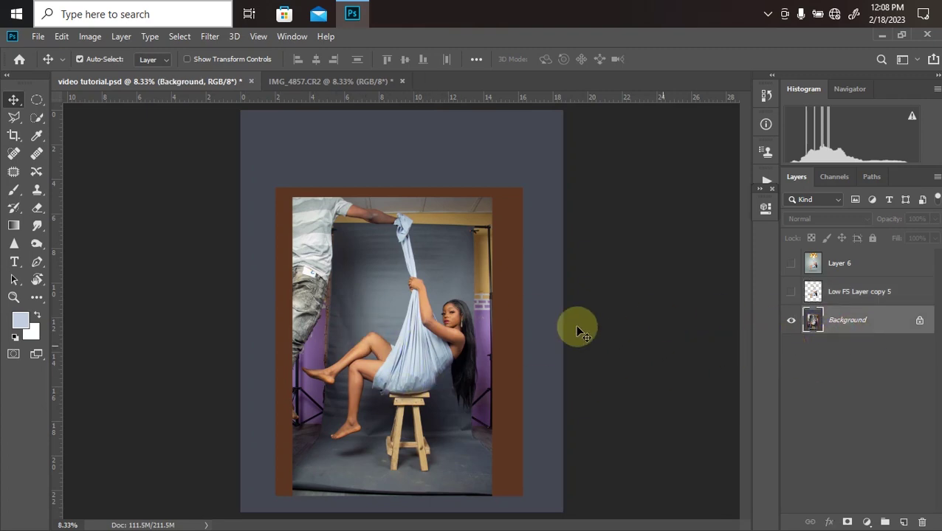
Step: Select the woman and cloth on the Background layer with the Quick Selection tool, subtracting the stool with a brush size of 400
click(35, 119)
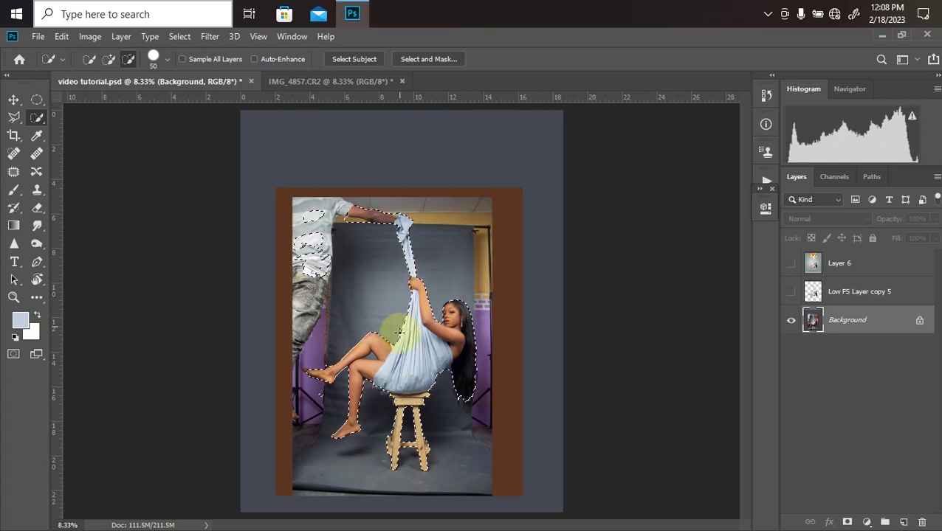
scroll(392, 332, up, 2)
scroll(380, 351, down, 1)
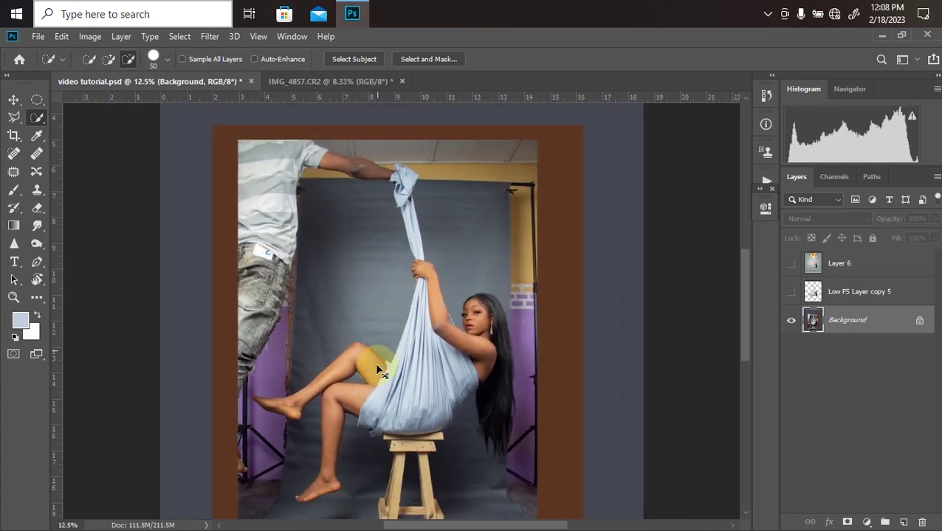
scroll(376, 465, down, 1)
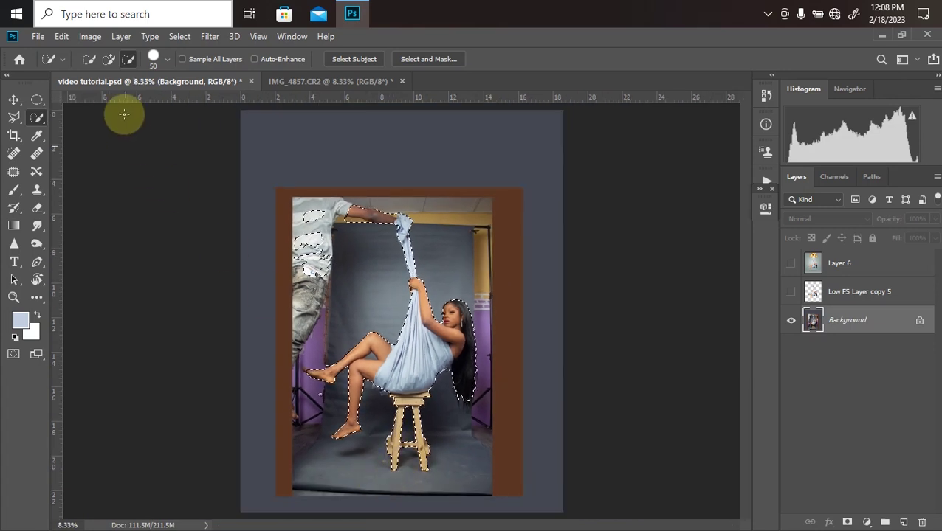
key(bracketright)
key(bracketright)
key(bracketright)
key(bracketright)
key(bracketright)
key(bracketright)
key(bracketright)
key(bracketright)
key(bracketright)
key(bracketright)
key(bracketright)
key(bracketright)
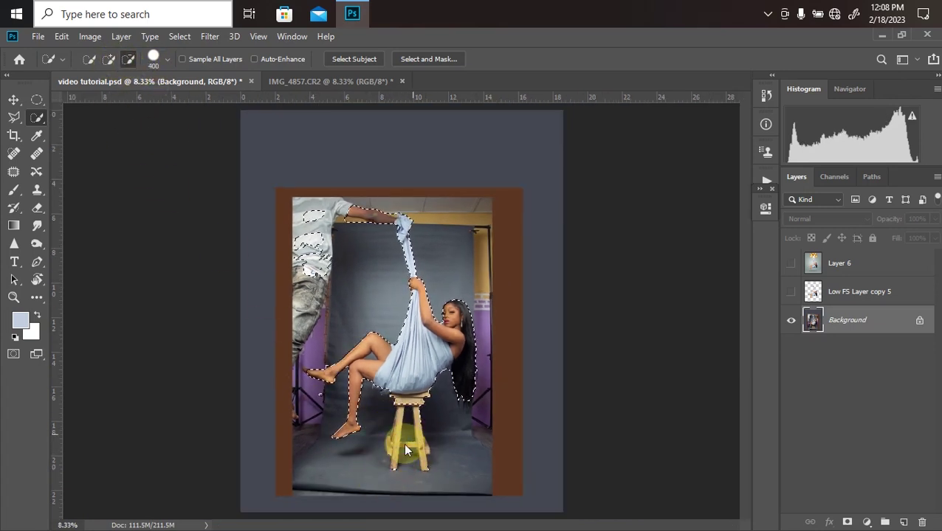
drag(414, 471, 424, 459)
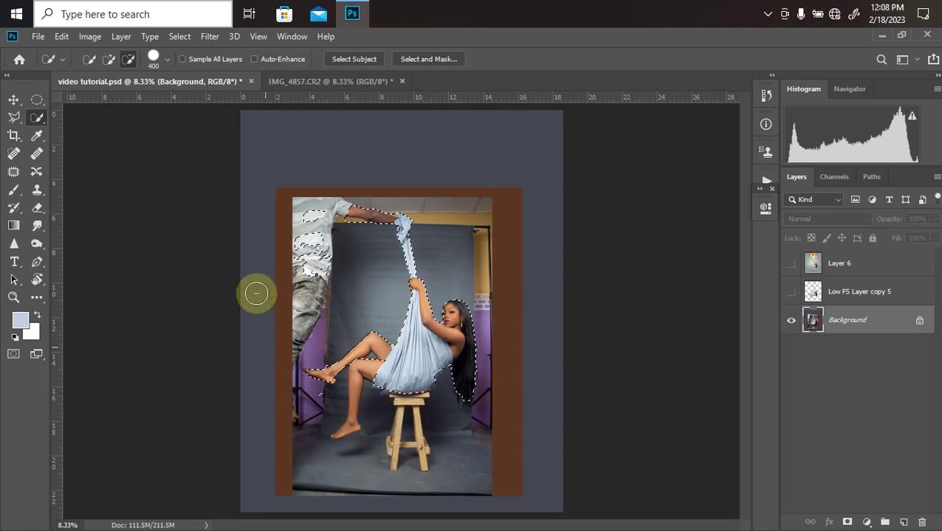
Step: Add the lowered leg back to the selection and copy the selected area to a new layer, with the Background layer hidden
click(108, 59)
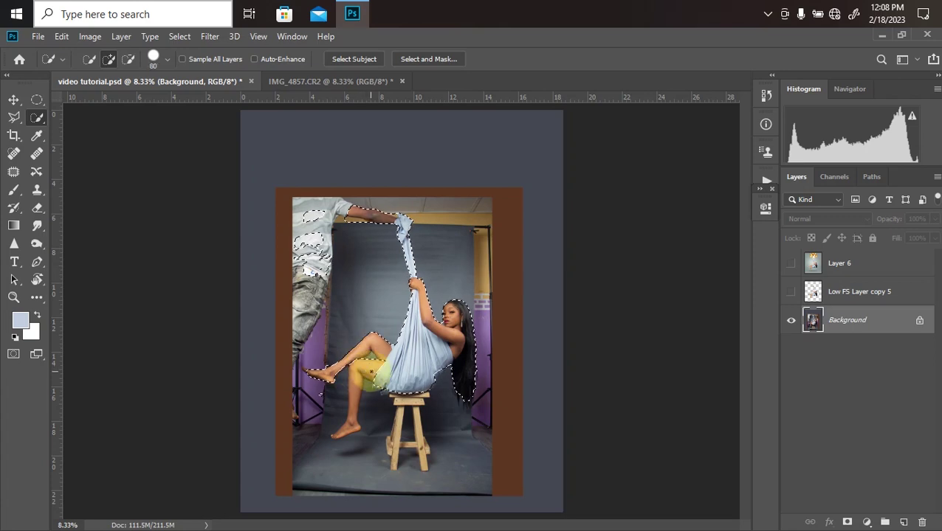
mouse_move(356, 369)
mouse_down()
mouse_move(350, 425)
mouse_move(326, 436)
mouse_move(366, 439)
mouse_up()
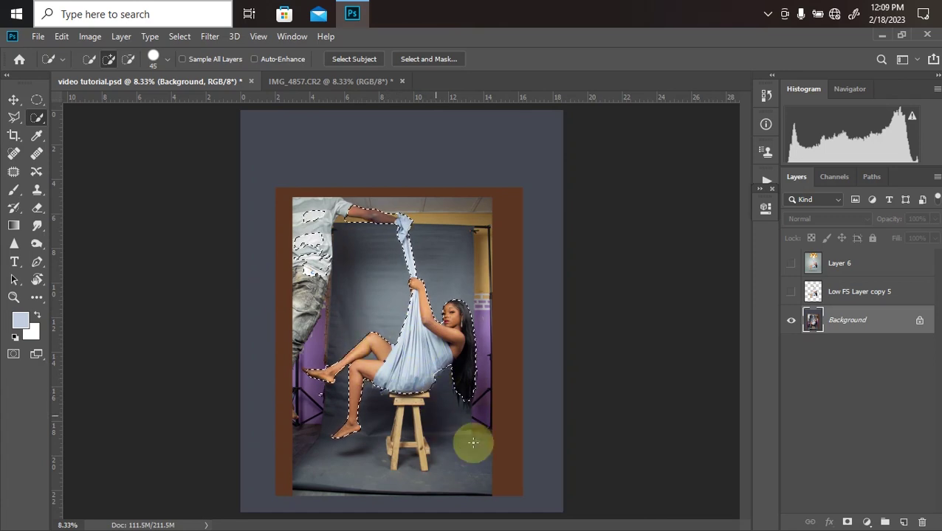
key(ctrl+j)
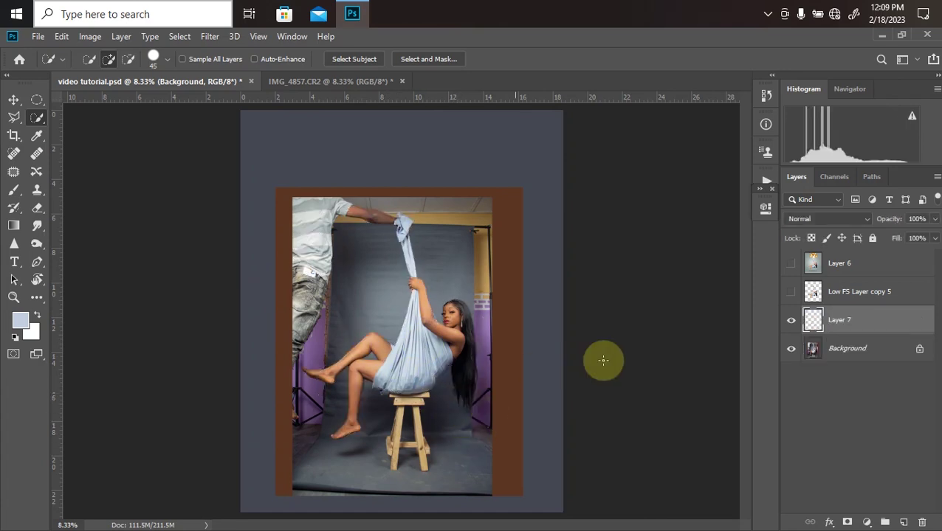
click(790, 349)
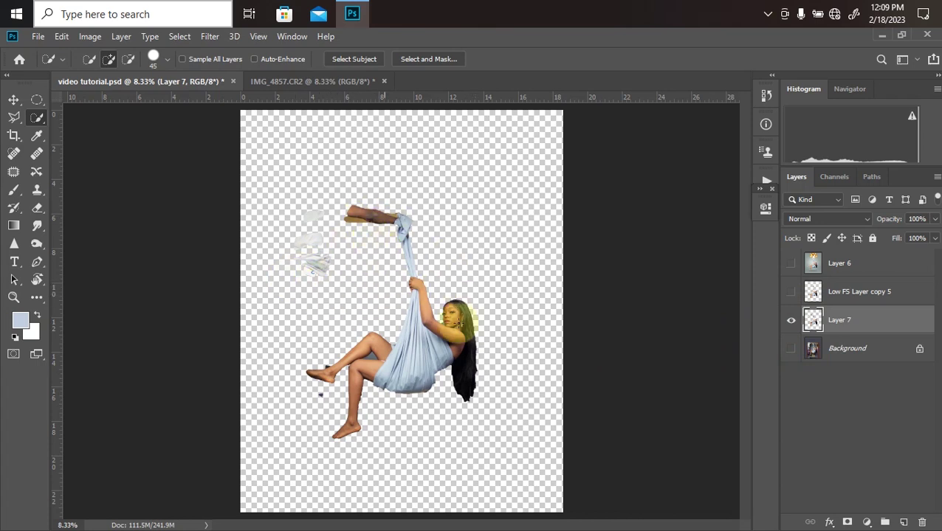
Step: Outline the assistant's arm, shirt remnants and cloth knot with the Polygonal Lasso on Layer 7, delete them and deselect
click(15, 115)
click(269, 270)
click(327, 297)
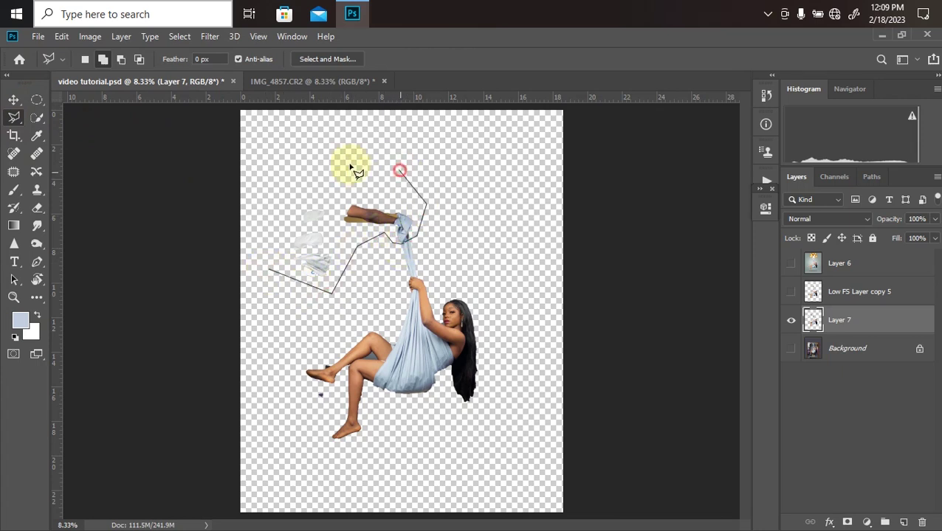
click(274, 167)
click(254, 236)
double_click(270, 276)
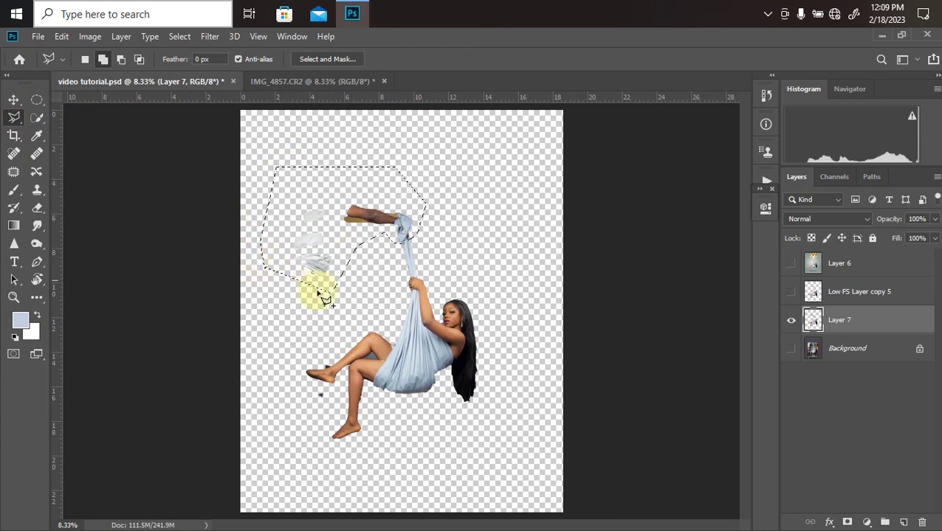
key(Delete)
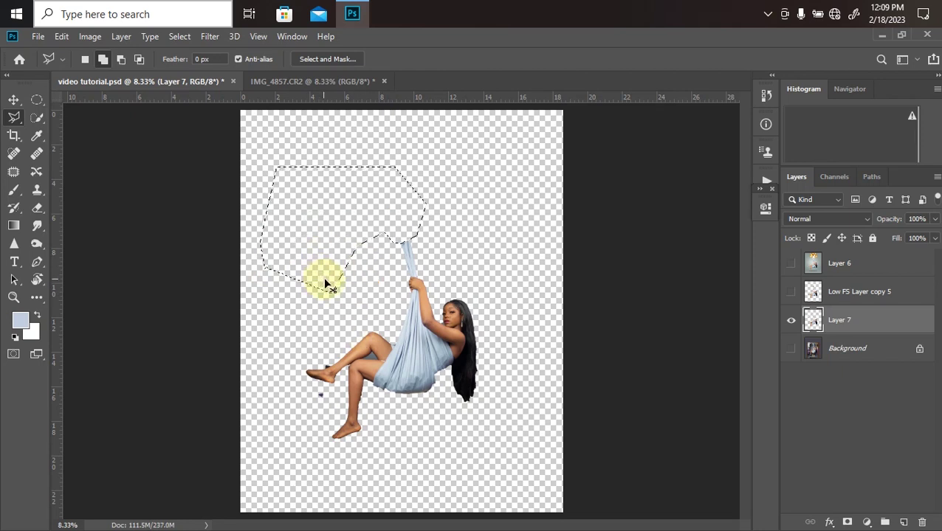
key(ctrl+d)
Step: Select the cloth strip above the hand with the Rectangular Marquee and stretch it upward to about 314% height
click(37, 101)
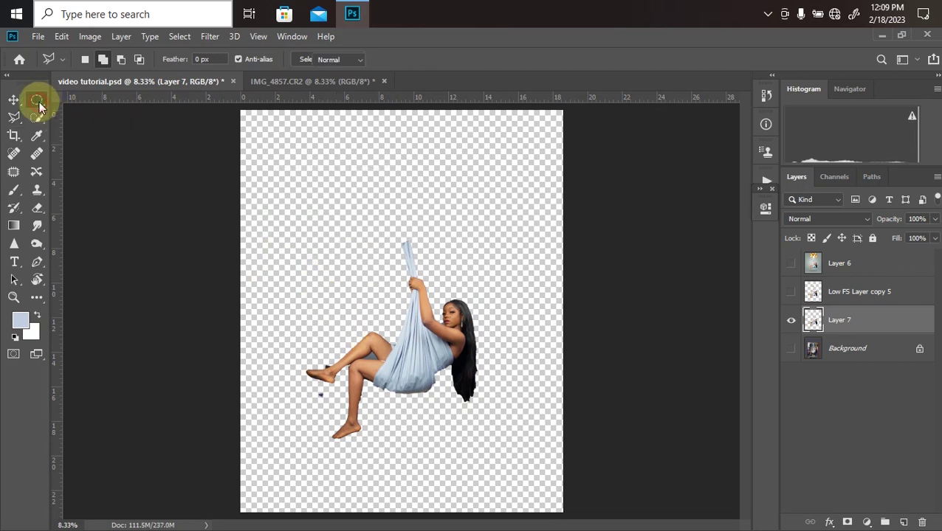
click(38, 102)
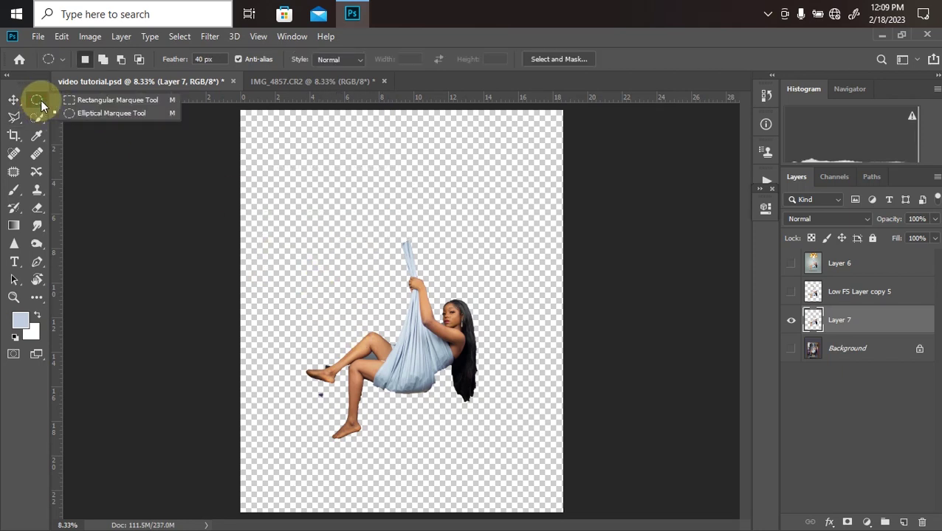
click(94, 102)
drag(365, 198, 437, 276)
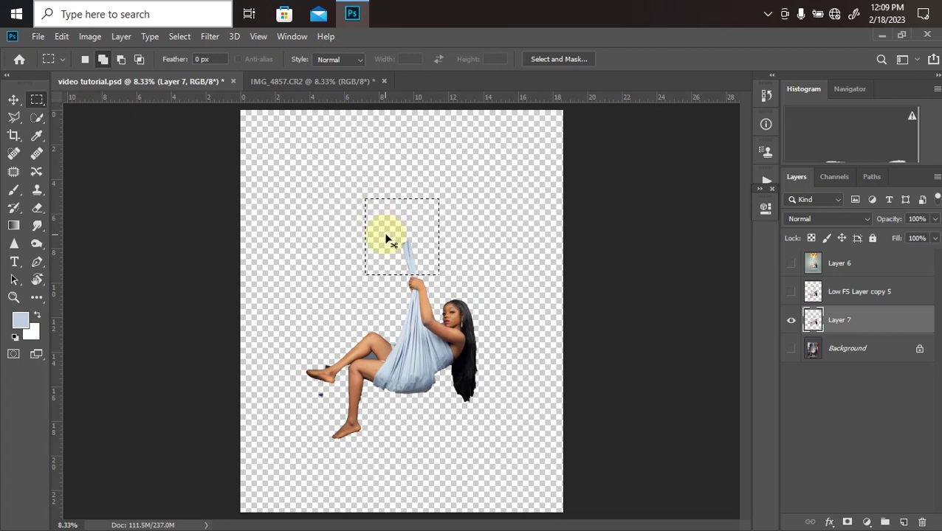
key(ctrl+t)
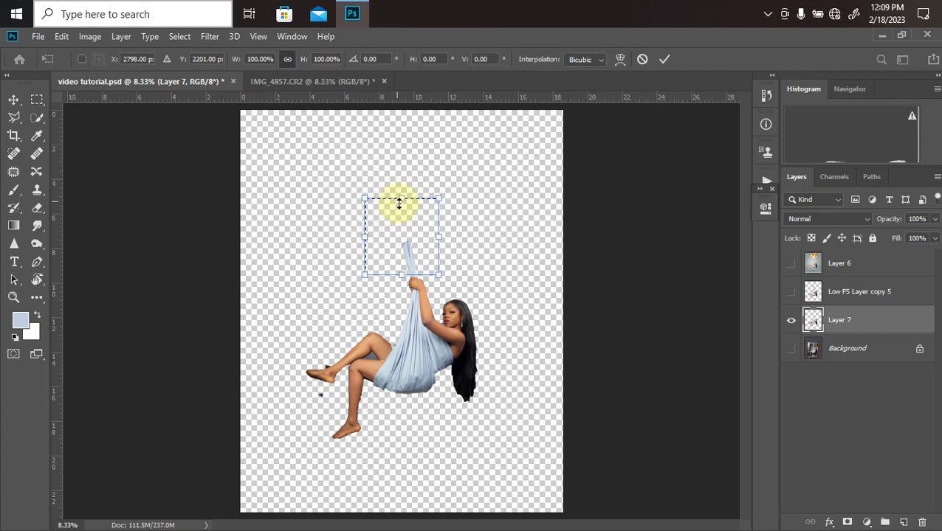
drag(397, 199, 421, 37)
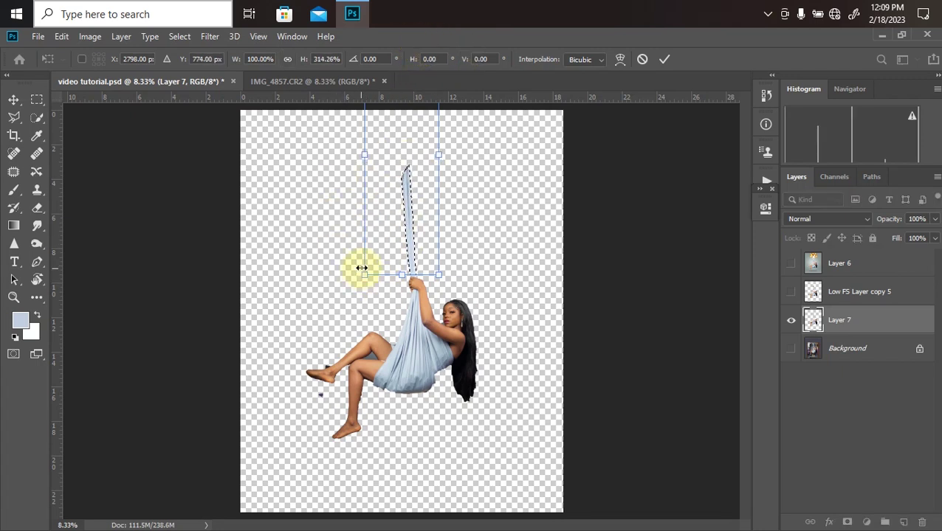
key(Return)
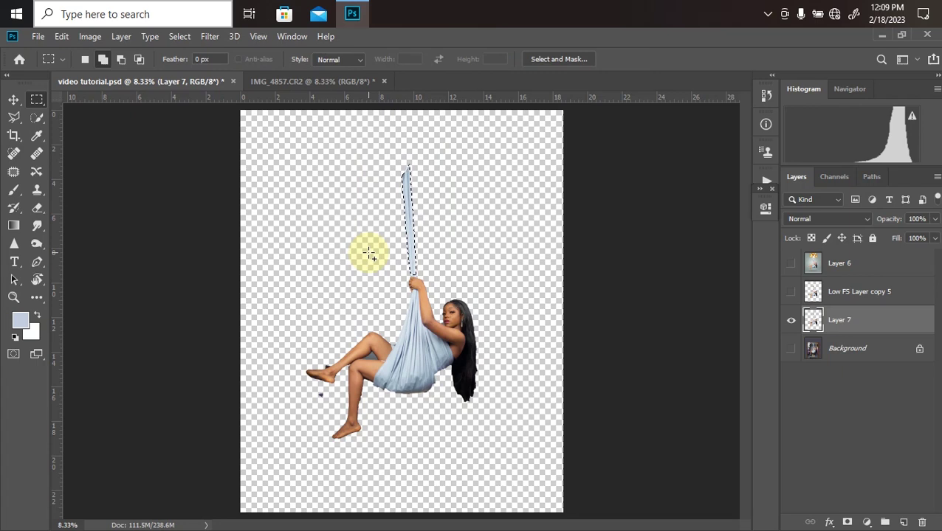
Step: Deselect, and outline the stretched cloth strip above the hand with the Polygonal Lasso on Layer 7
key(ctrl+d)
key(ctrl+plus)
key(ctrl+plus)
key(ctrl+plus)
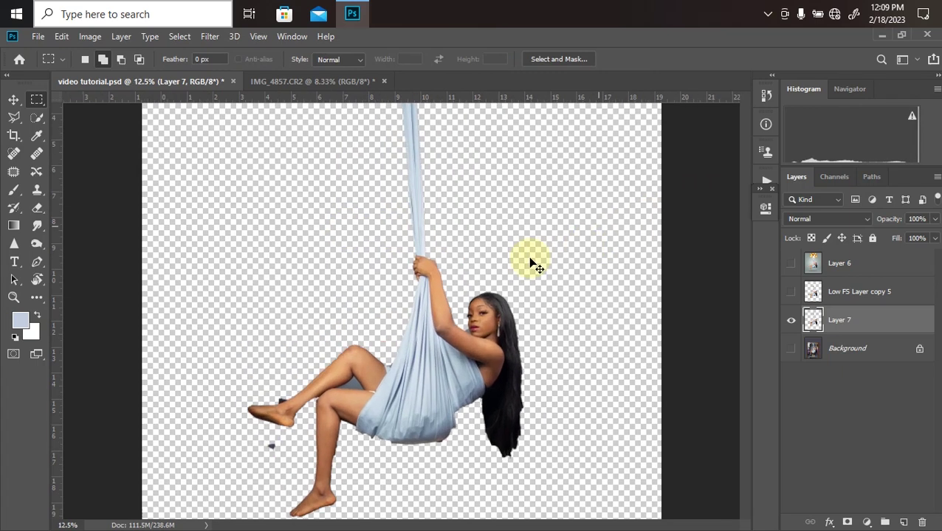
drag(431, 236, 456, 305)
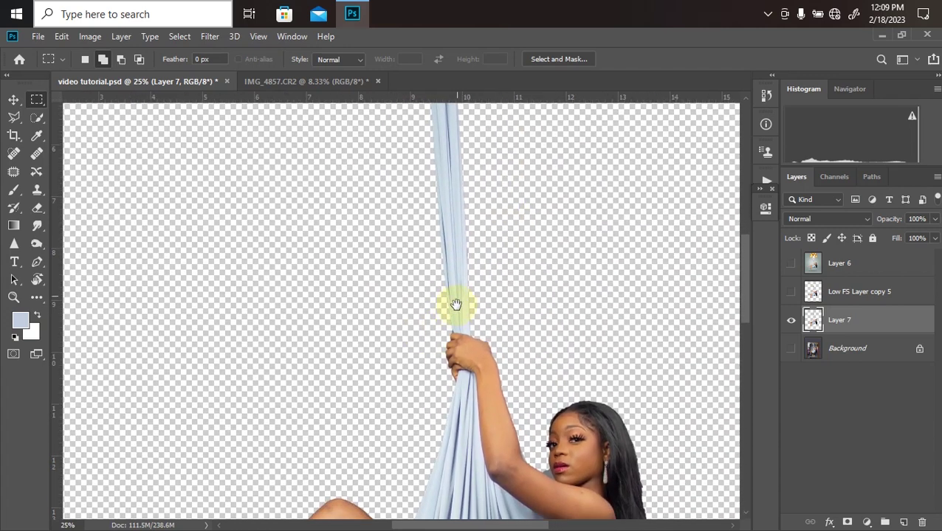
click(15, 120)
click(464, 333)
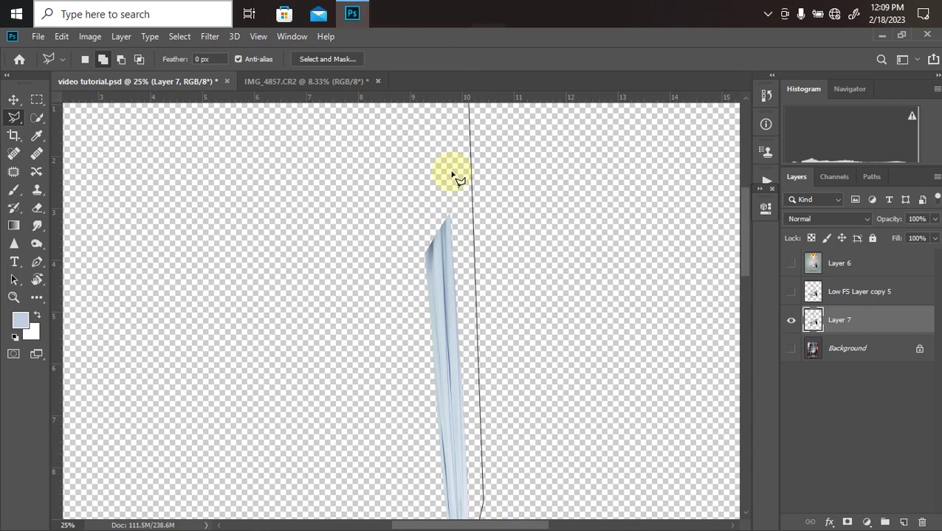
click(475, 180)
click(406, 164)
click(389, 275)
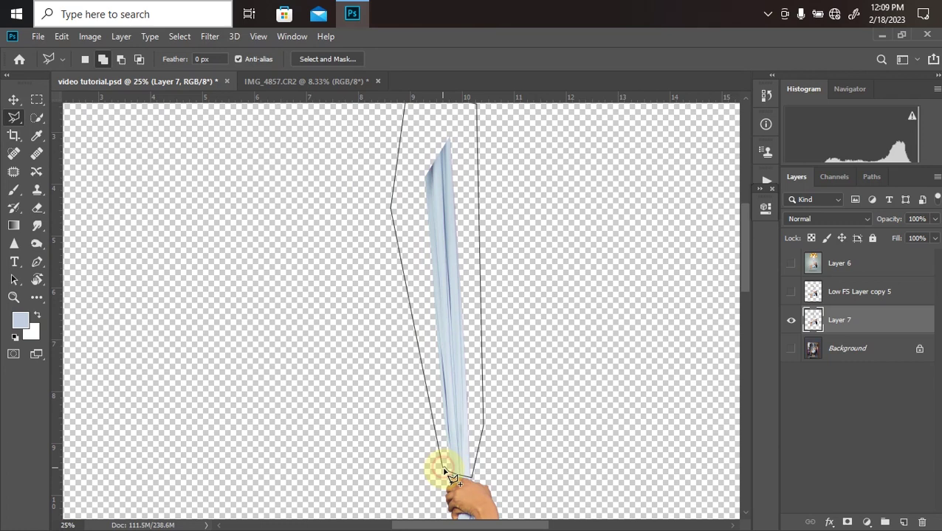
click(445, 473)
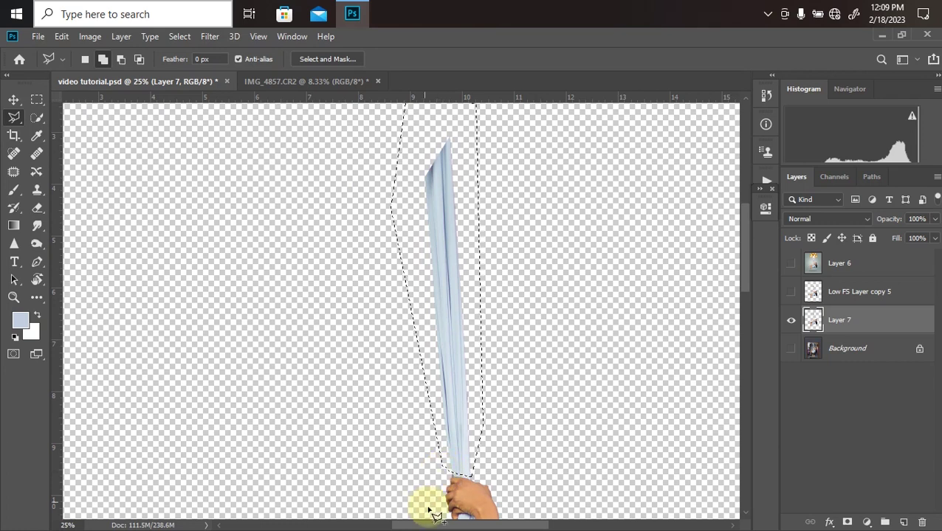
Step: Copy the selected cloth strip to a new layer and check it on its own by briefly hiding Layer 7
key(ctrl+minus)
key(ctrl+minus)
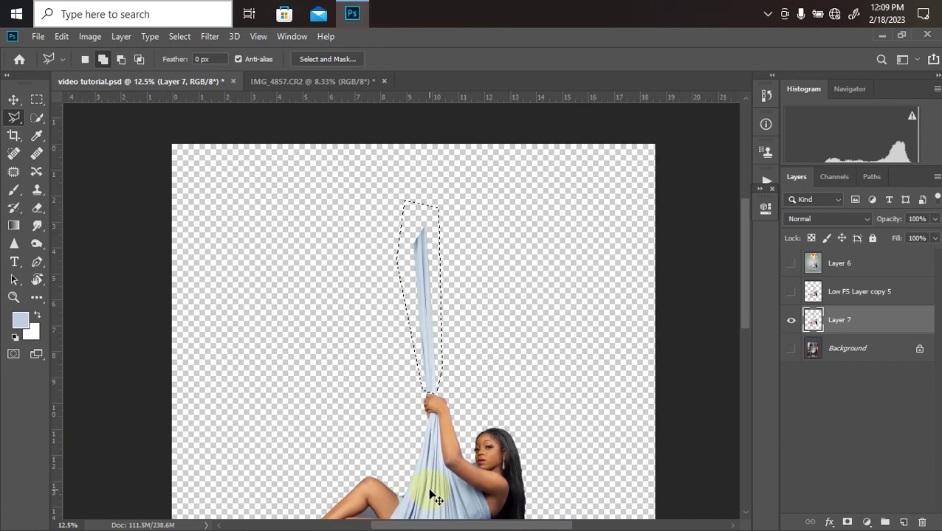
key(ctrl+j)
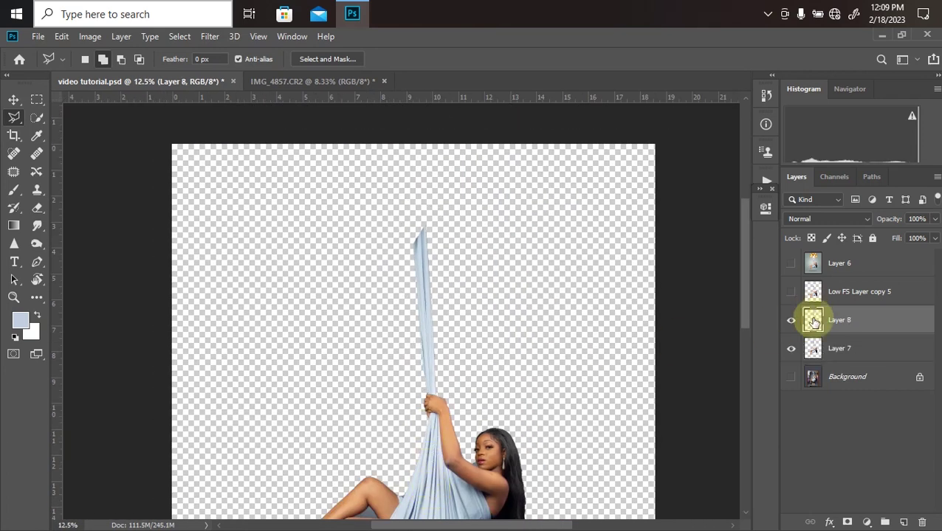
click(792, 348)
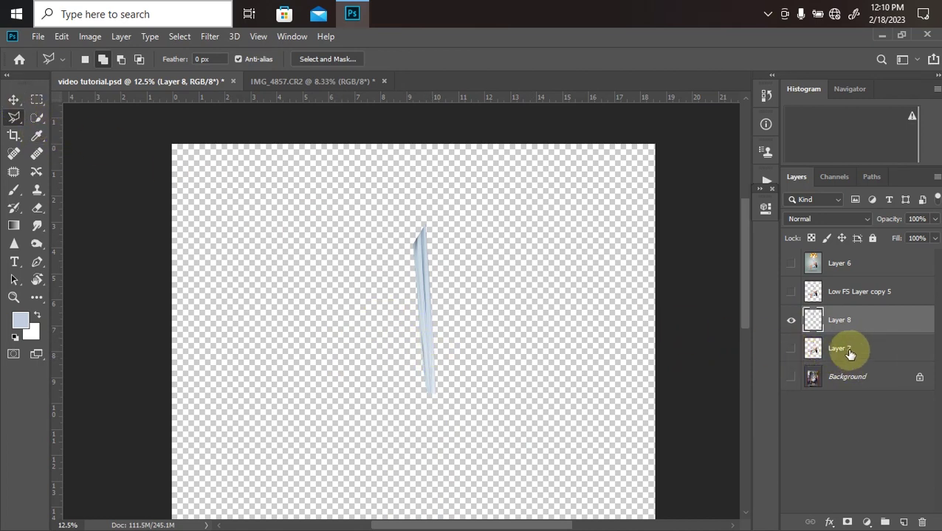
click(791, 350)
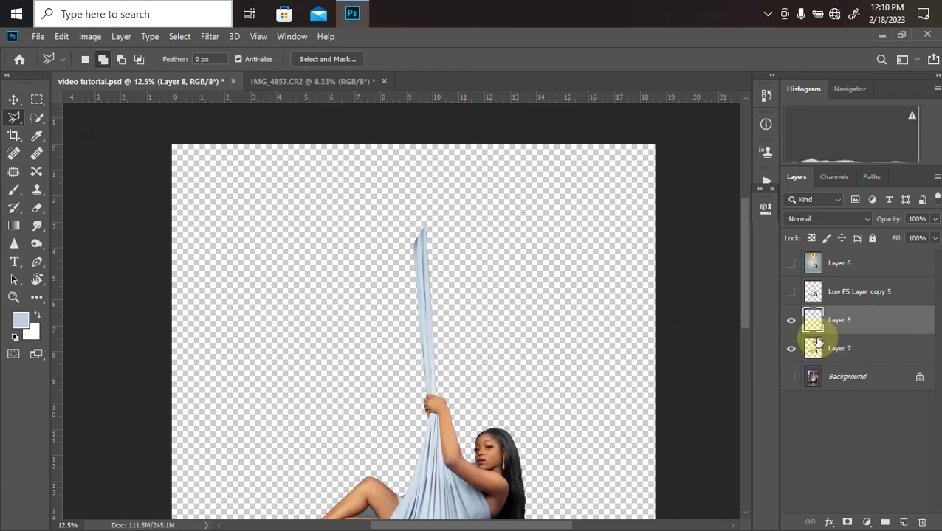
Step: Offset the copied strip slightly right, rotate it 2.81° and scale it to 101.63%, and move Layer 8 beneath Layer 7
key(v)
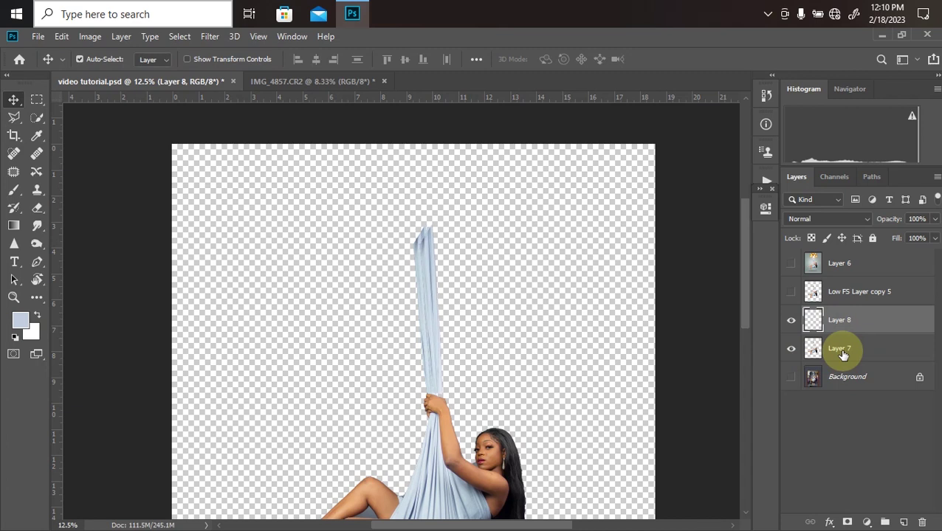
key(ctrl+t)
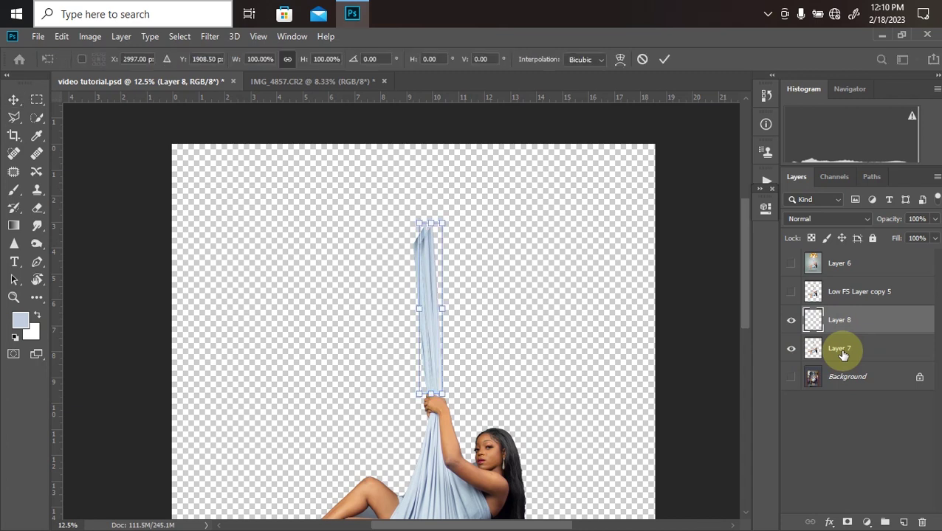
drag(401, 208, 404, 207)
drag(426, 393, 427, 402)
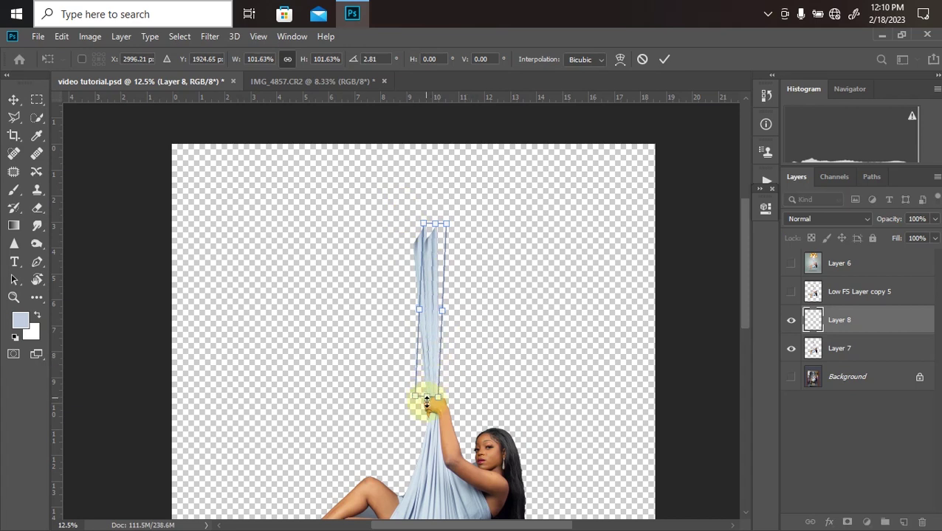
key(Return)
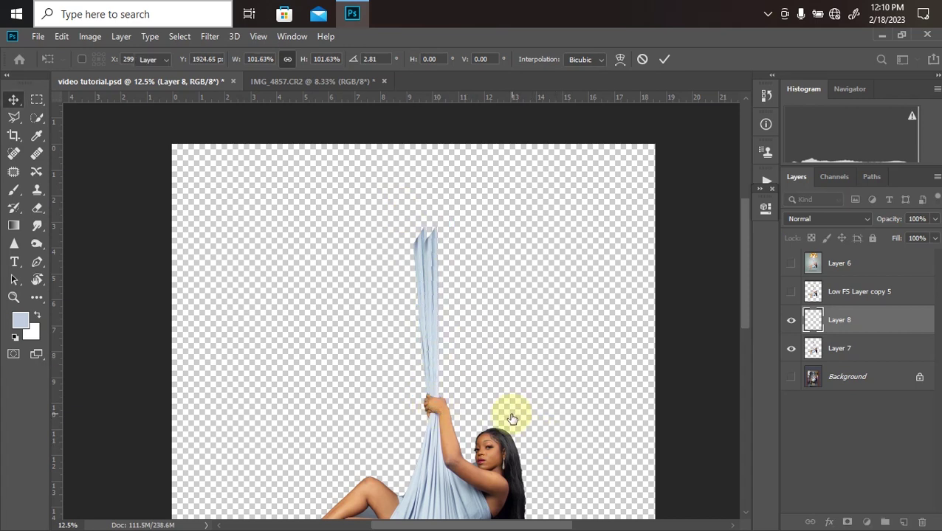
drag(845, 320, 812, 362)
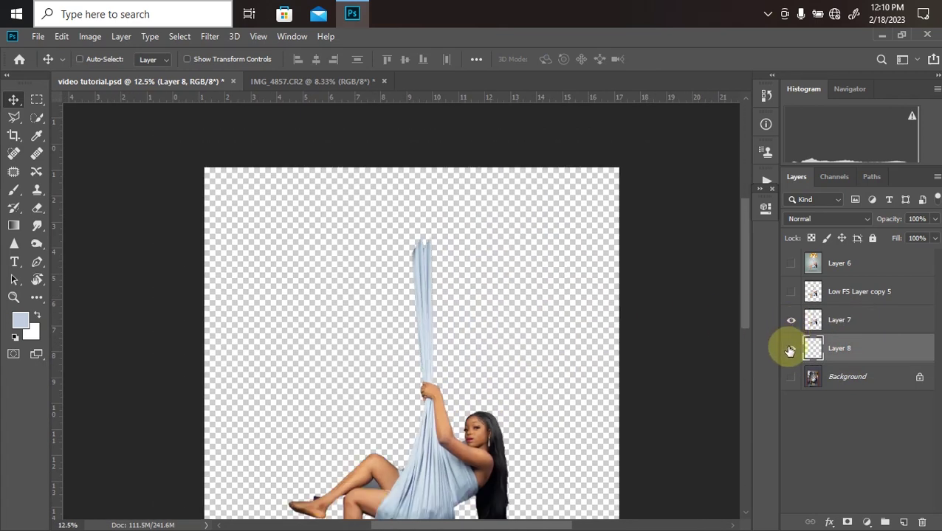
Step: Compare the hanging cloth with and without the duplicated strip on Layer 8
key(ctrl+minus)
click(790, 350)
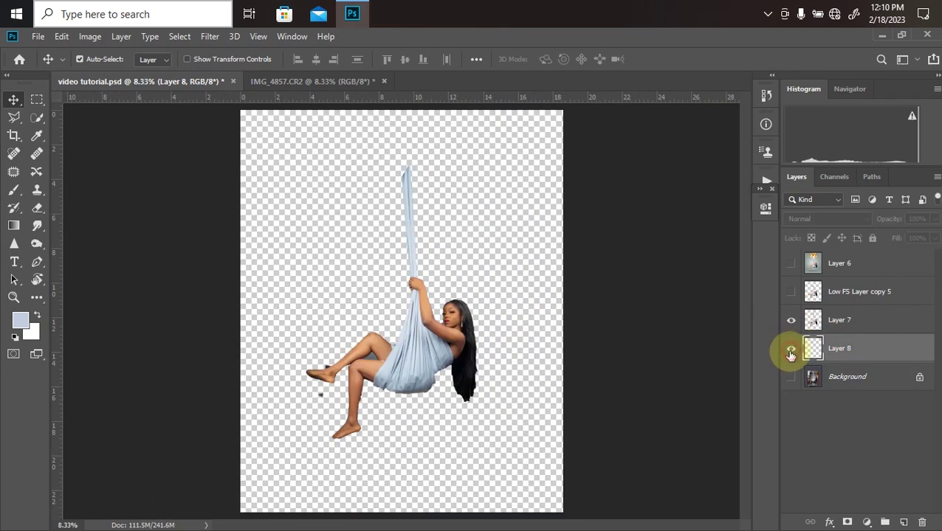
click(791, 352)
click(793, 354)
click(791, 349)
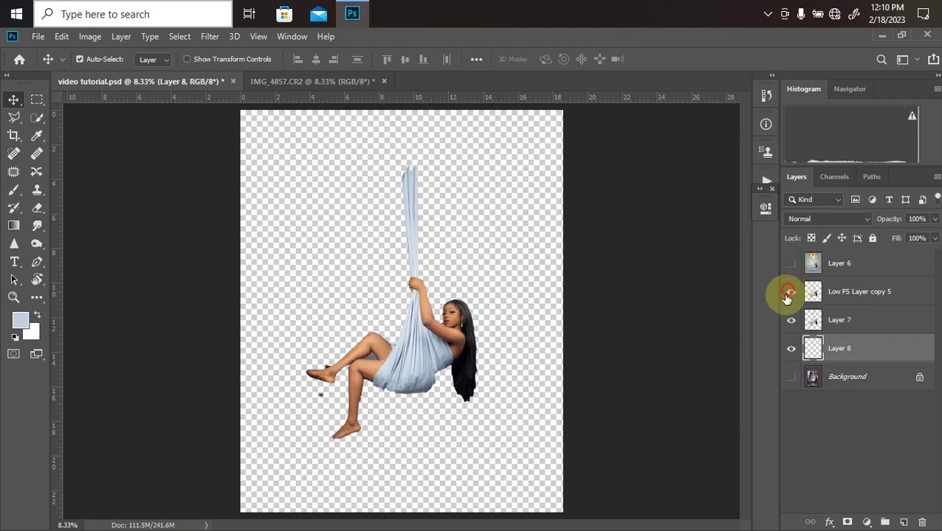
Step: Show the finished cutout on Low FS Layer copy 5 and hide Layer 7 and Layer 8
click(790, 292)
click(791, 319)
click(791, 349)
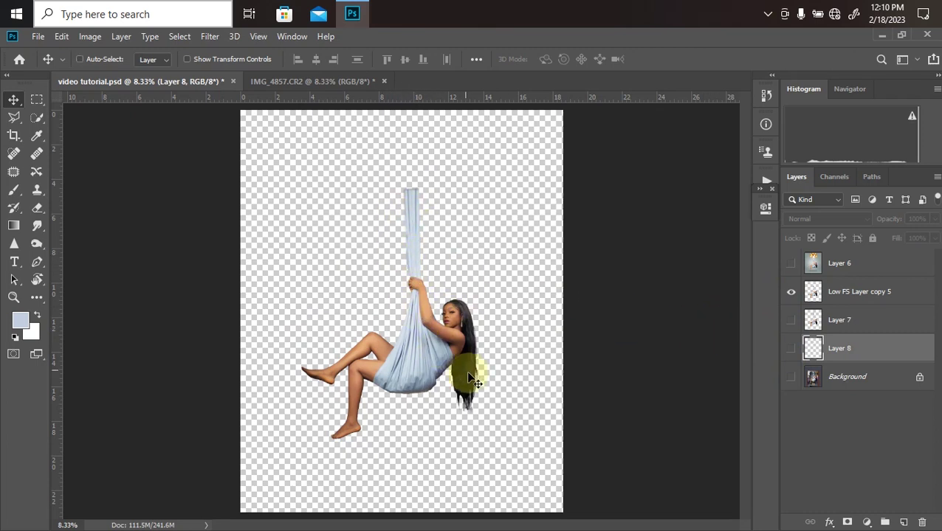
key(ctrl+minus)
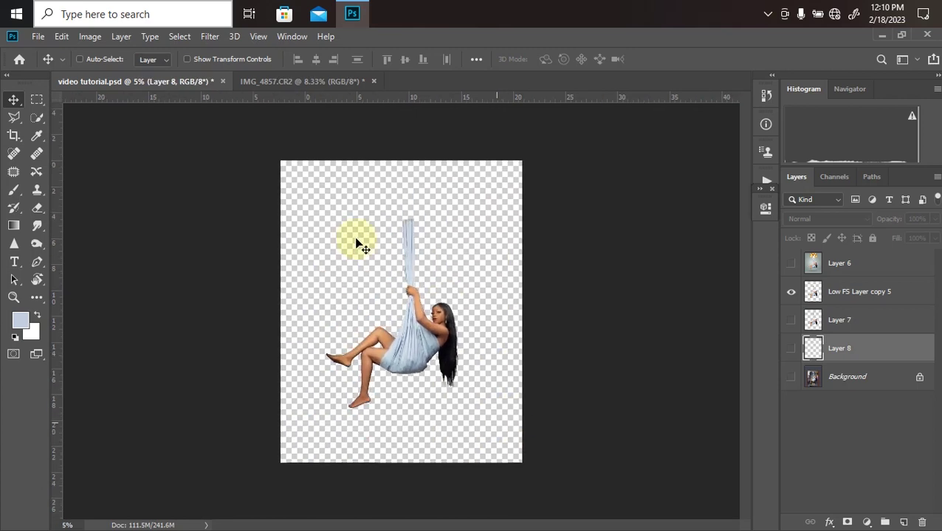
key(ctrl)
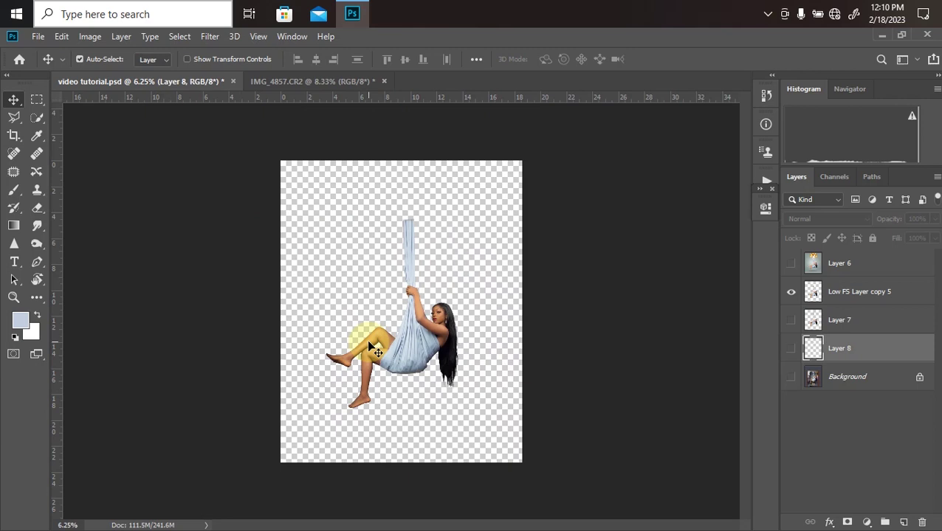
Step: Add a new layer above Layer 8, show the Background layer, and sample a grey-blue foreground colour from the photo
click(903, 523)
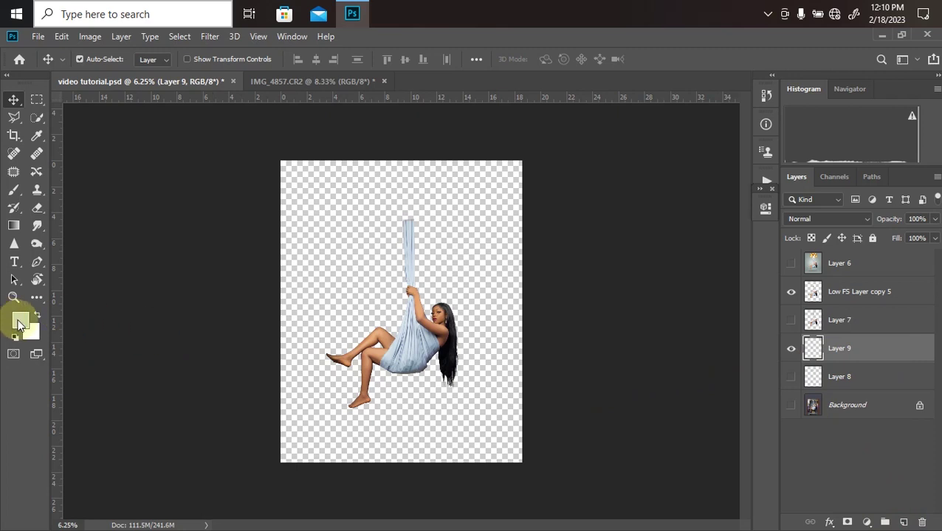
click(792, 406)
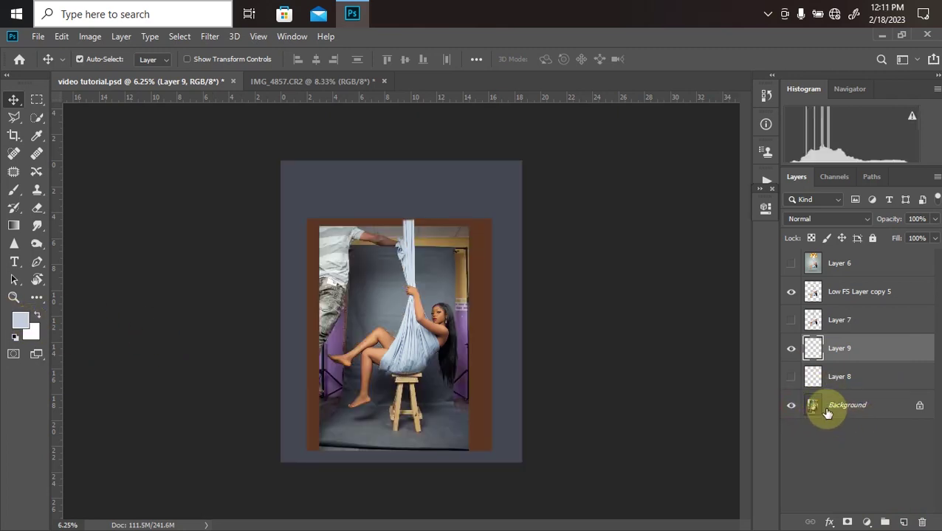
click(19, 320)
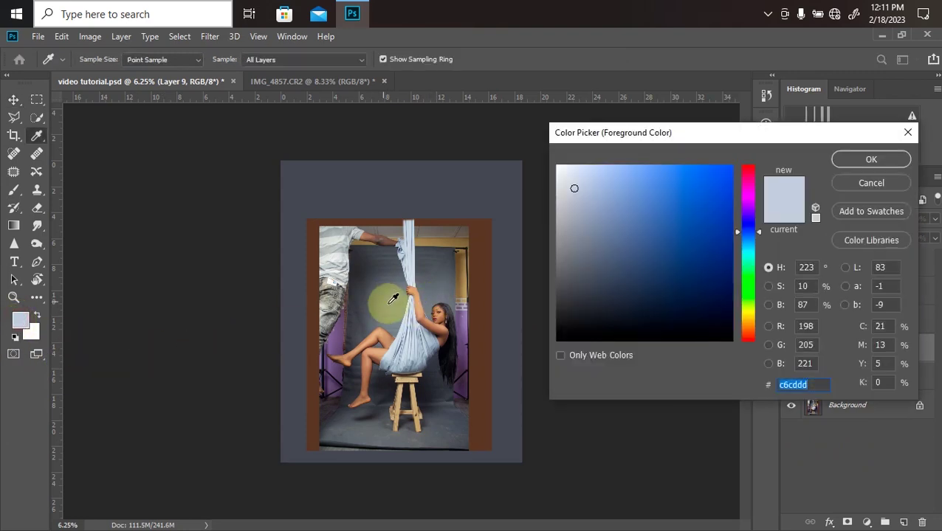
click(418, 333)
key(Return)
key(v)
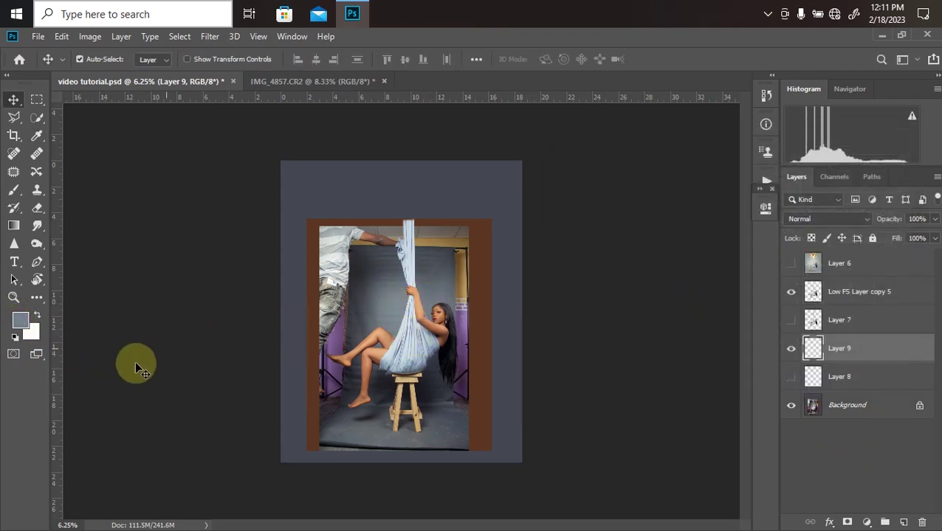
Step: Set the background colour to a darker grey sampled from the studio backdrop
click(33, 334)
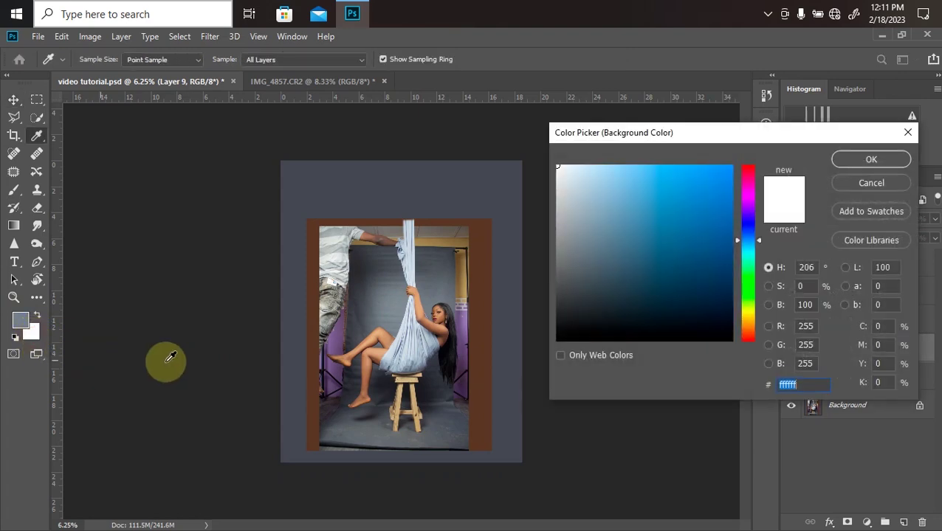
click(371, 302)
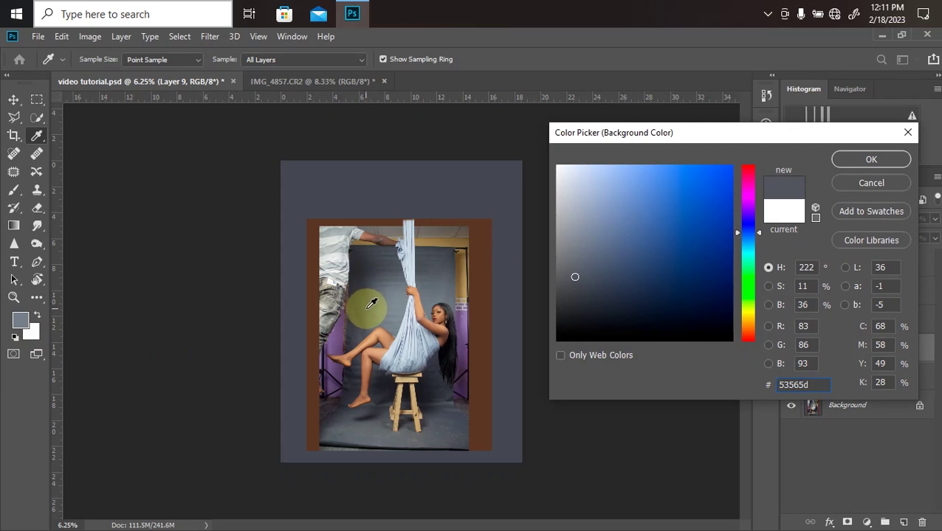
key(Return)
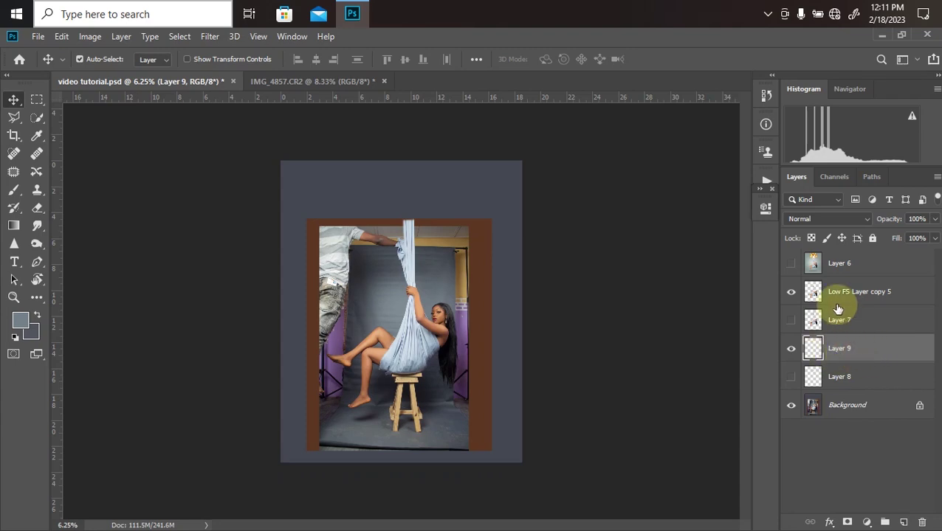
Step: Fill Layer 9 with a linear foreground-to-background gradient running from the upper part of the canvas down past its lower edge
click(14, 225)
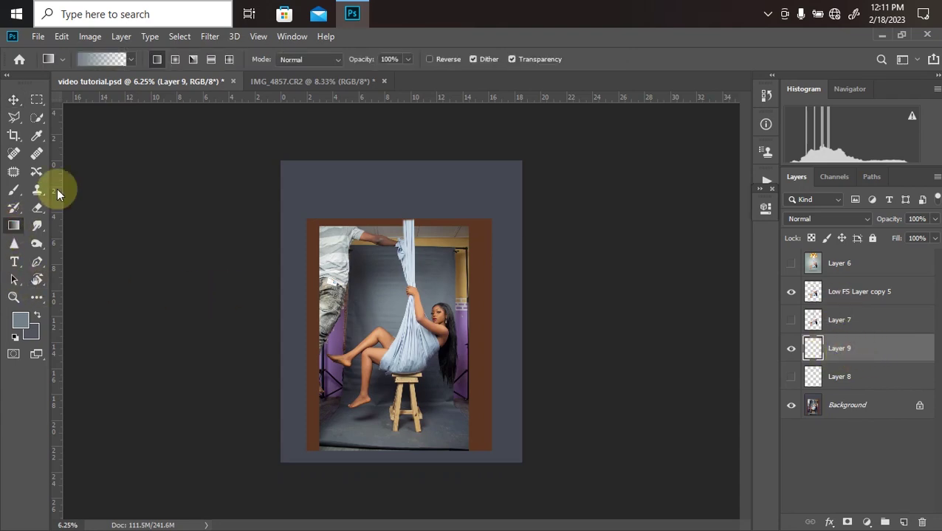
click(130, 64)
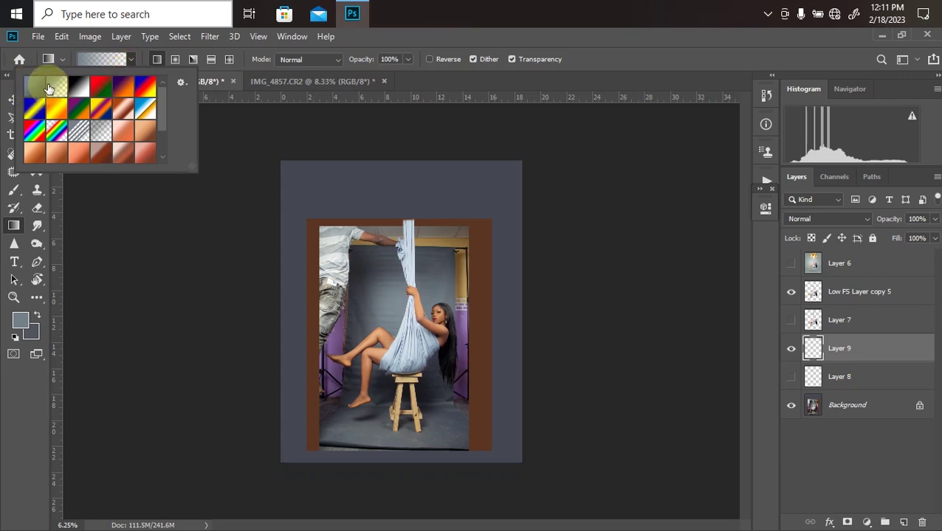
click(33, 86)
click(406, 281)
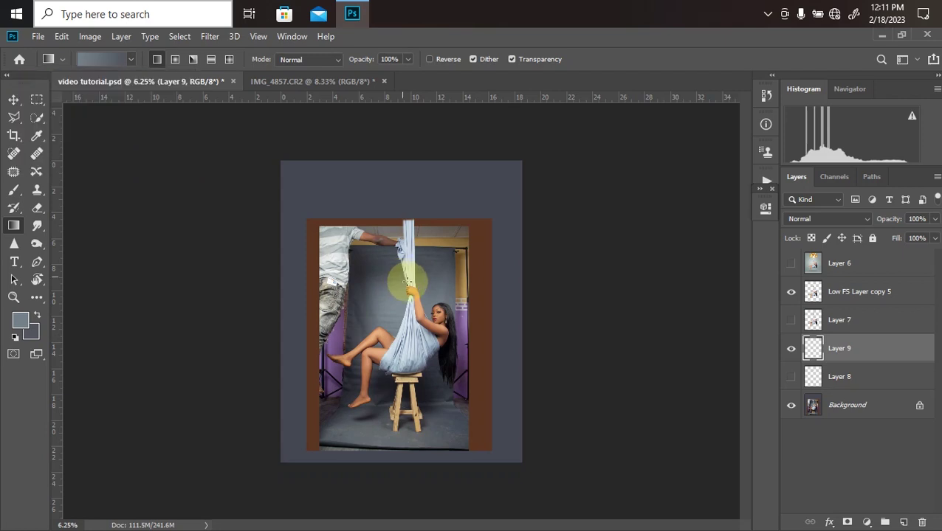
drag(455, 195, 527, 525)
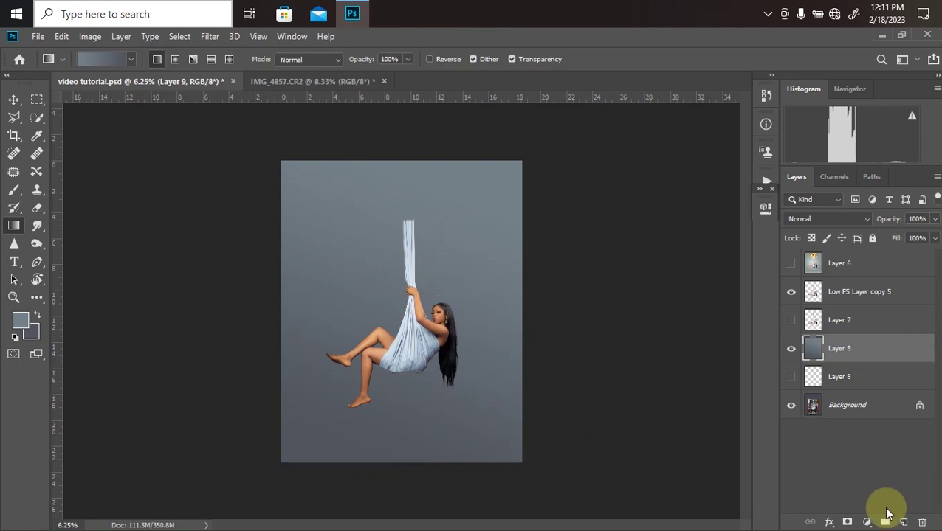
Step: Add a new layer above Layer 9 and choose the Brush tool with white as the foreground colour
click(903, 522)
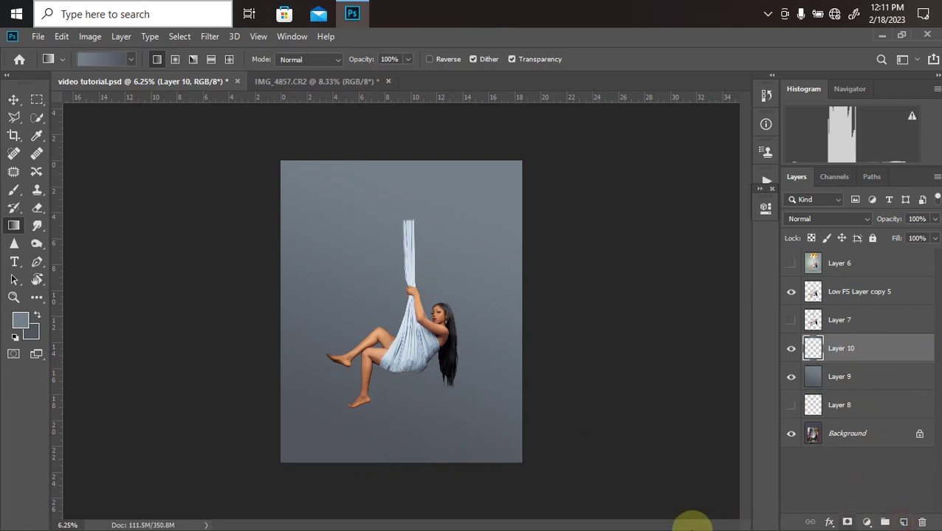
click(13, 190)
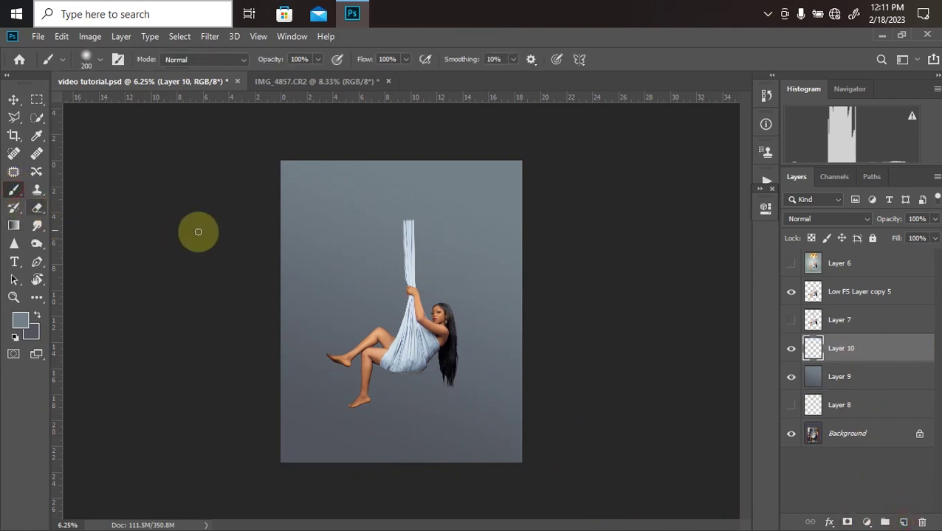
click(20, 319)
drag(622, 225, 514, 161)
key(Return)
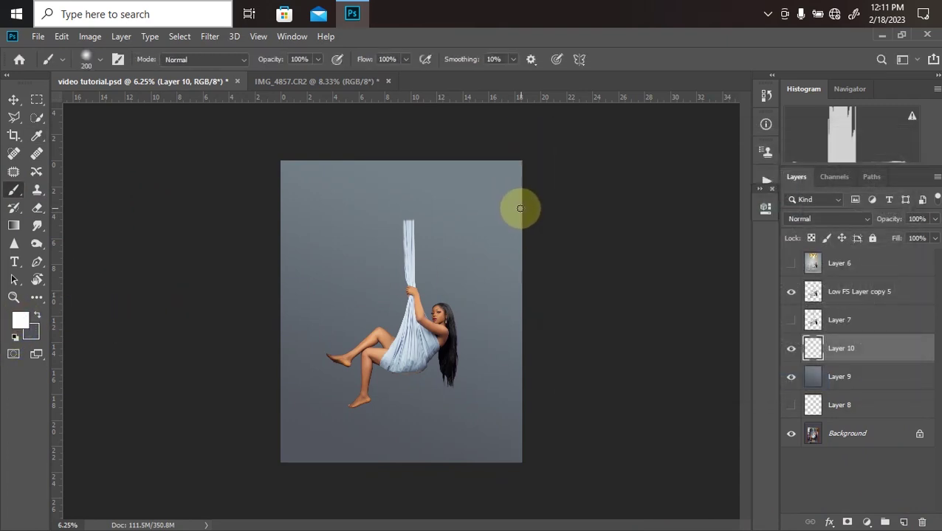
Step: Enlarge the brush to 5000 px
key(bracketright)
key(bracketright)
key(bracketright)
key(bracketright)
key(bracketright)
key(bracketright)
key(bracketright)
key(bracketright)
key(bracketright)
key(bracketright)
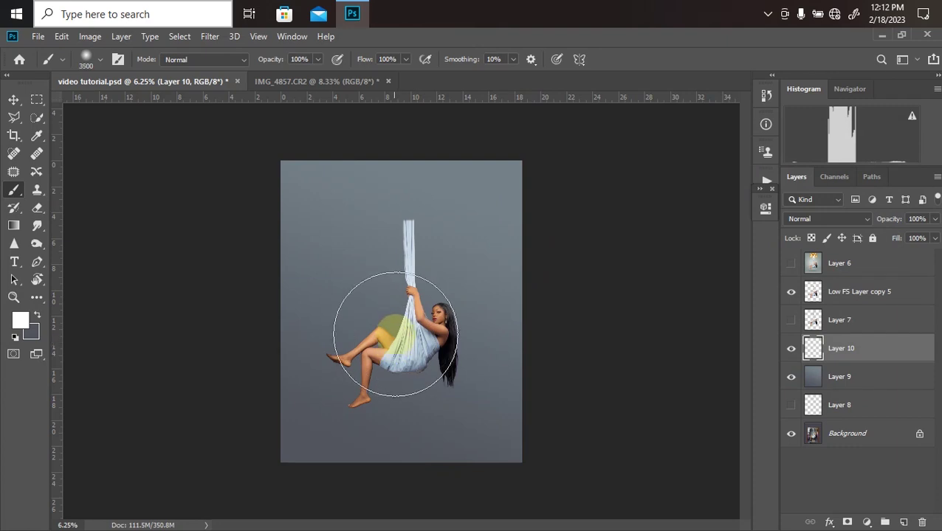
key(bracketright)
key(bracketright)
key(bracketright)
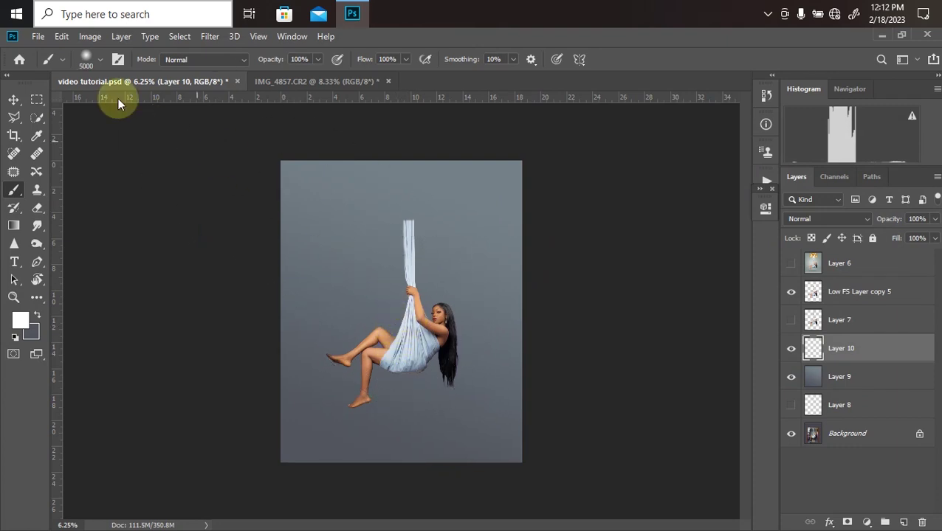
Step: Reduce the soft brush to 2520 px at 0% hardness
click(100, 59)
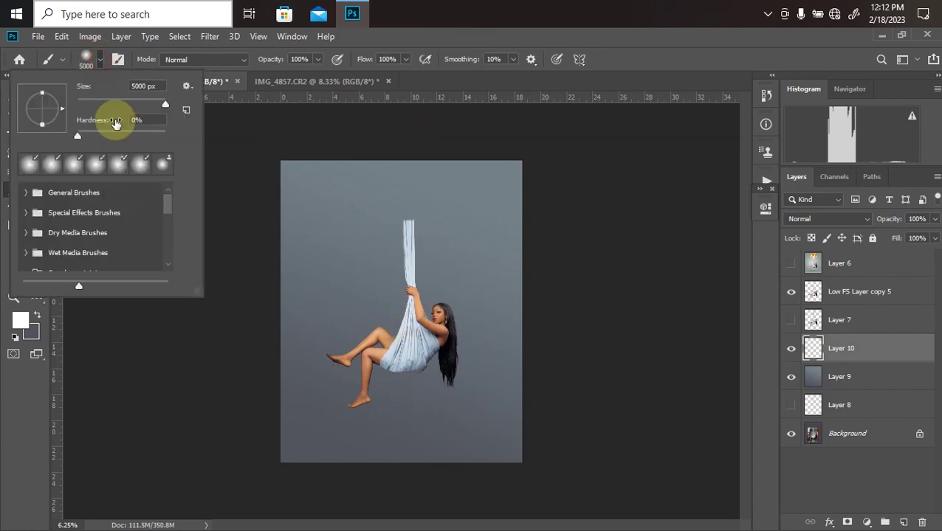
click(80, 136)
drag(159, 104, 148, 103)
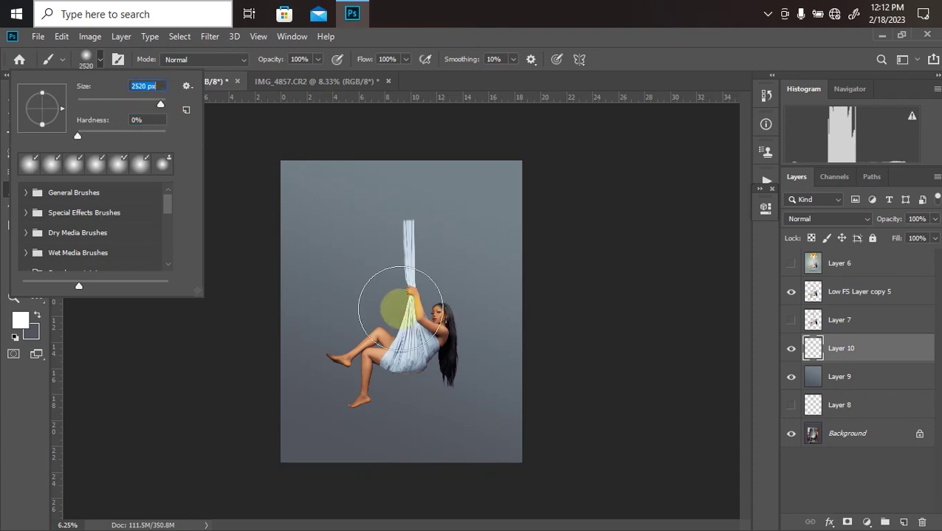
click(398, 332)
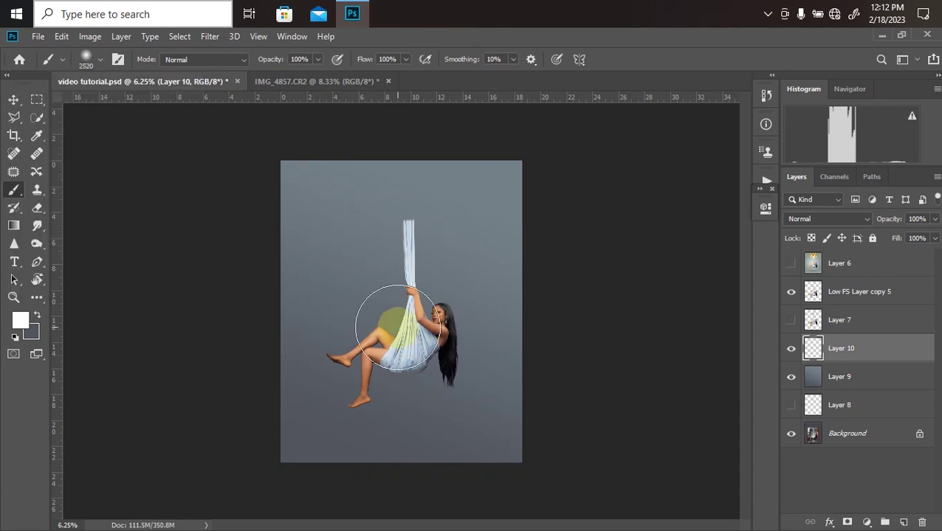
Step: Dab a soft white glow behind the woman on Layer 10 with a 5000 px brush and lower the layer's opacity to 67%
key(bracketright)
key(bracketright)
key(bracketright)
key(bracketright)
key(bracketright)
key(bracketright)
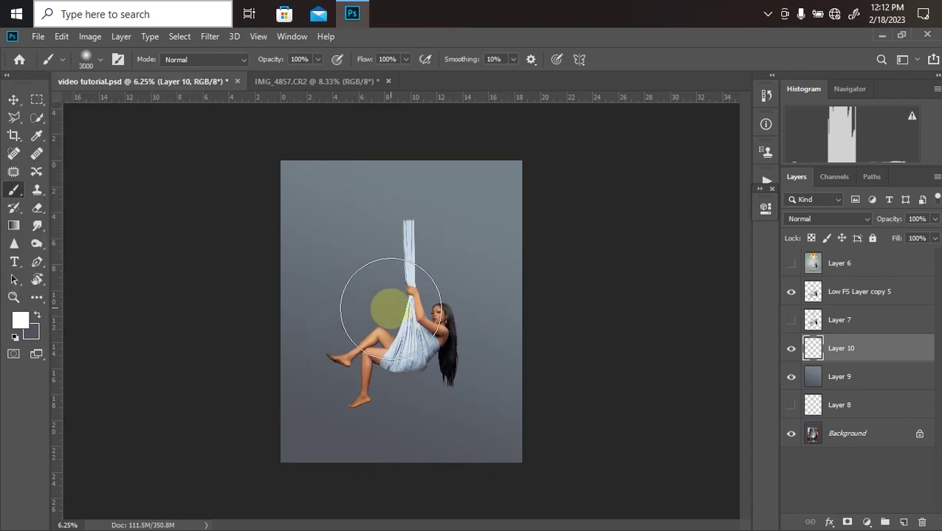
key(bracketright)
key(bracketright)
key(bracketright)
key(bracketright)
key(bracketright)
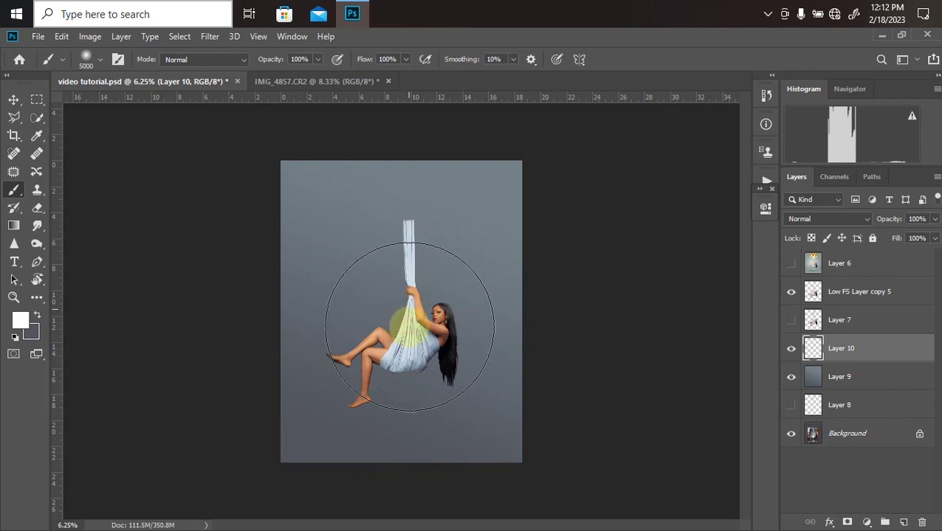
click(414, 327)
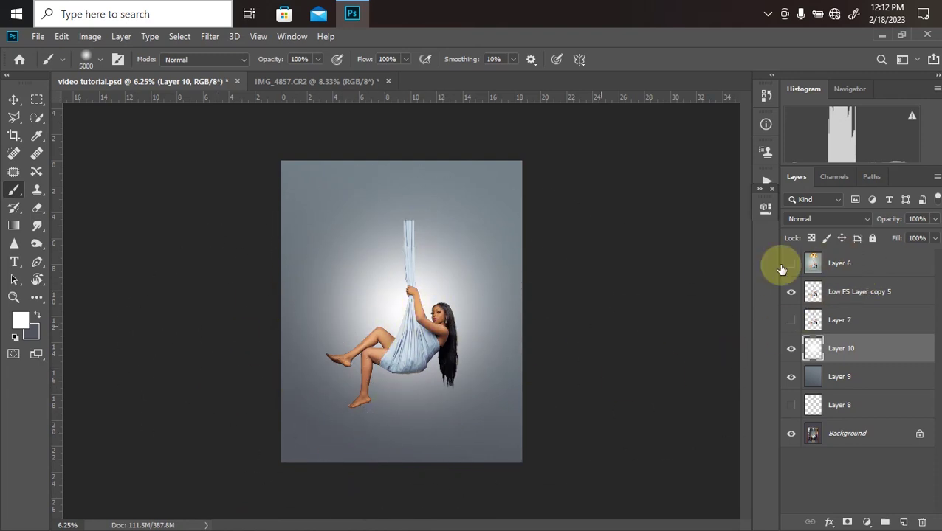
click(933, 219)
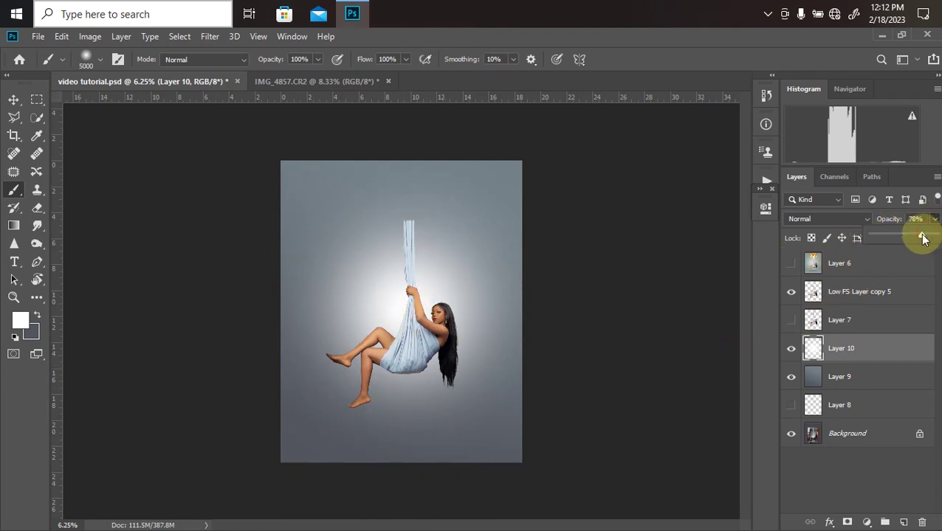
drag(919, 237, 914, 236)
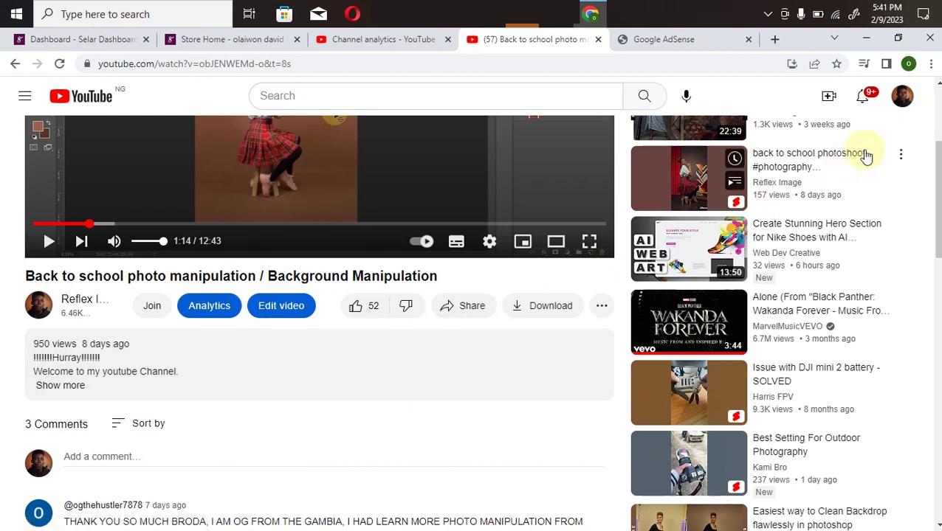
Step: In Chrome, expand the description of the back-to-school photo manipulation video on YouTube and examine its links
scroll(803, 255, down, 1)
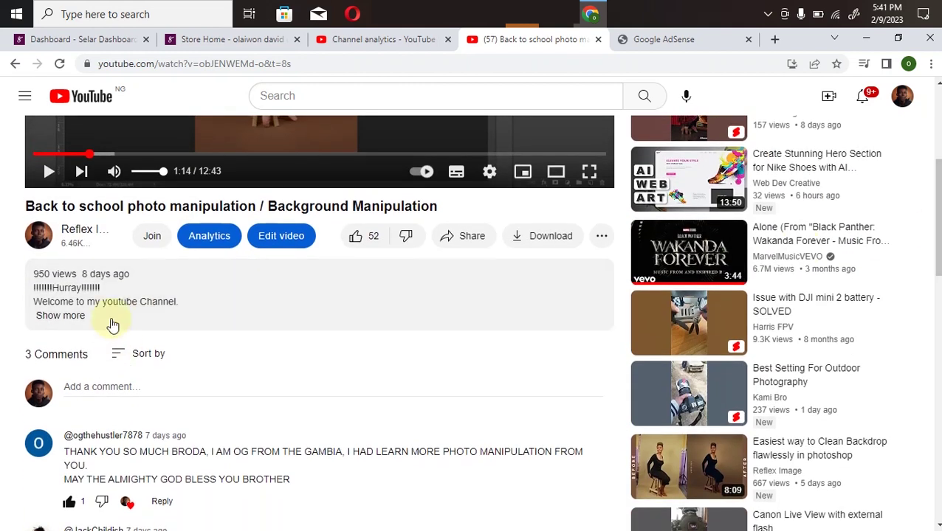
click(59, 319)
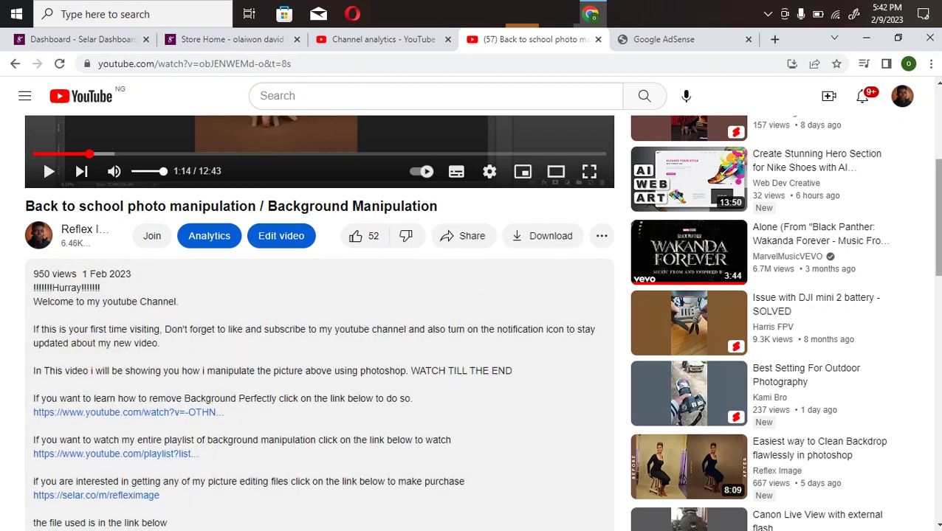
scroll(252, 352, down, 3)
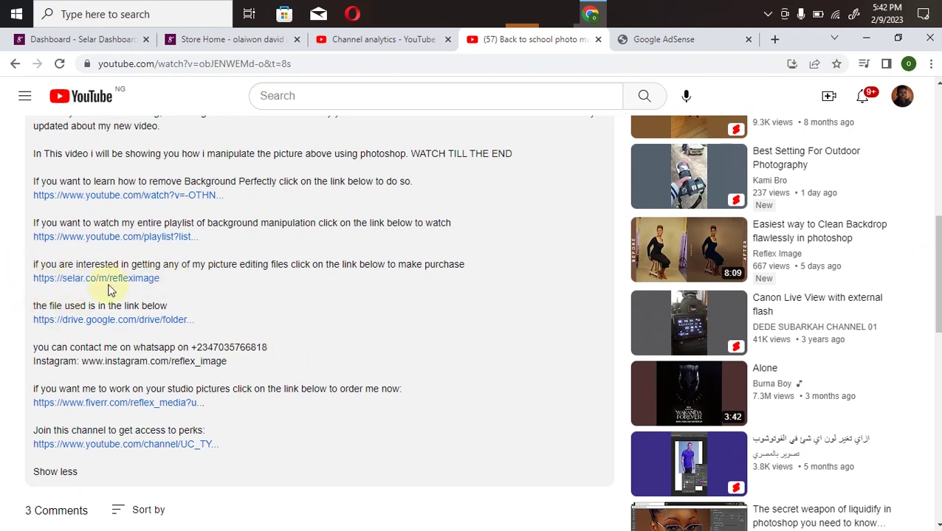
Step: Examine the editing files, overlays, LUTs and presets offered on the Selar store page, from the featured products to the end of the list
click(201, 40)
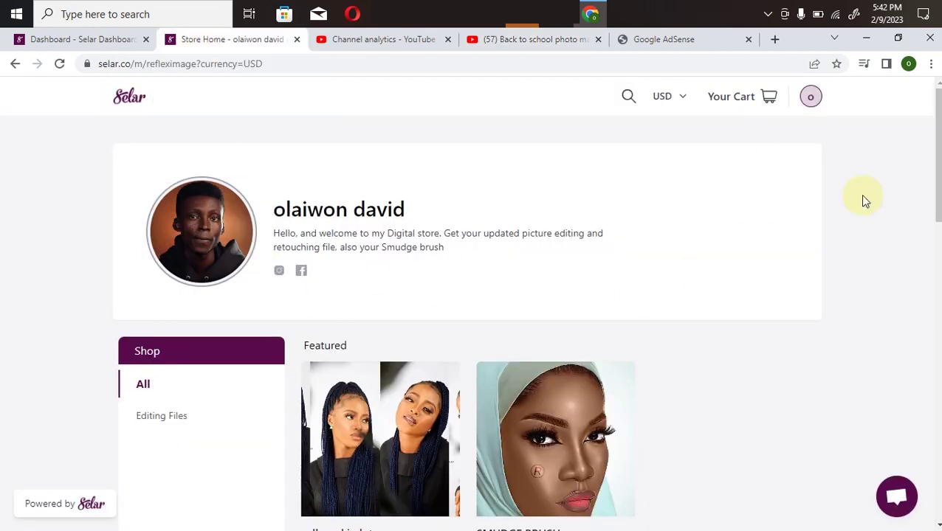
drag(939, 197, 828, 251)
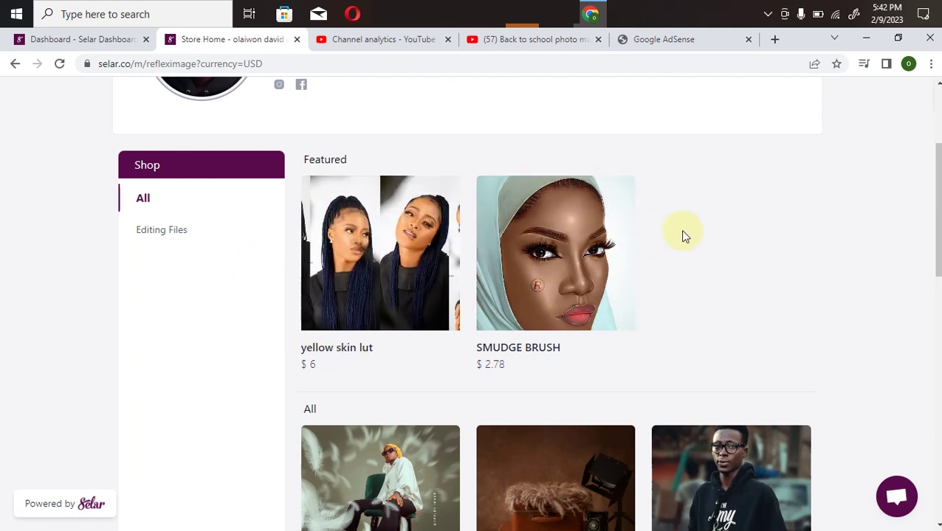
scroll(610, 332, down, 3)
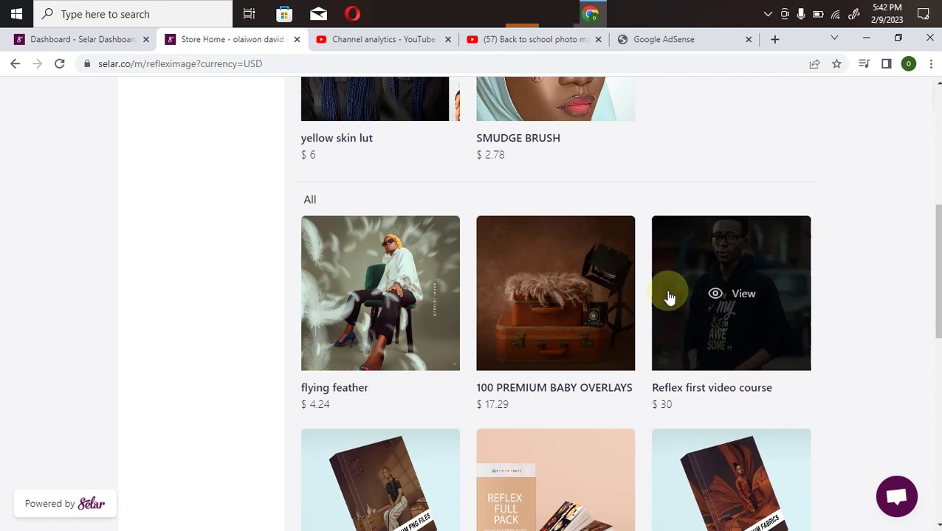
scroll(937, 245, down, 4)
scroll(855, 320, up, 1)
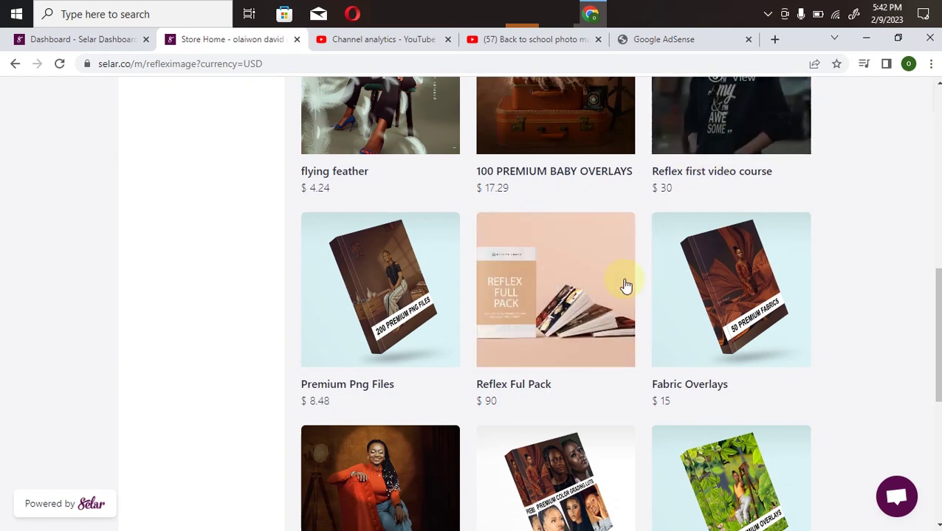
scroll(931, 305, down, 3)
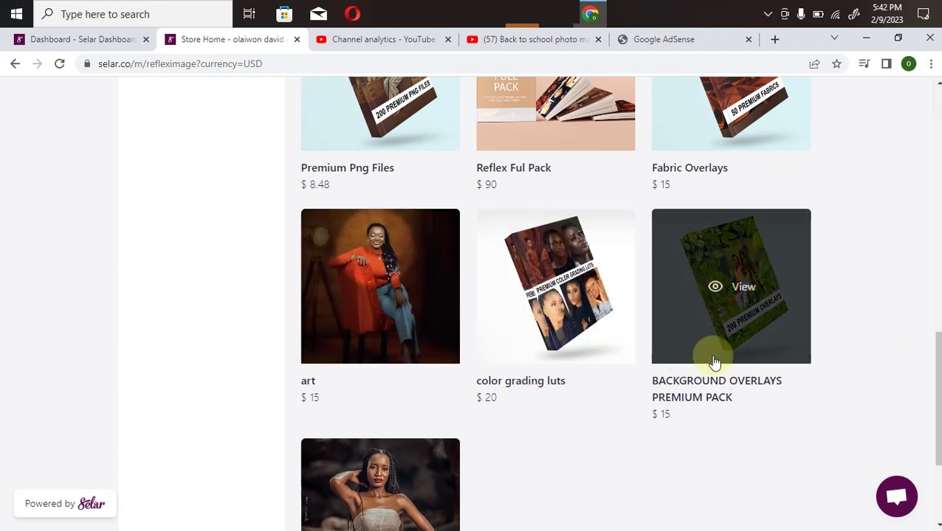
scroll(925, 379, down, 3)
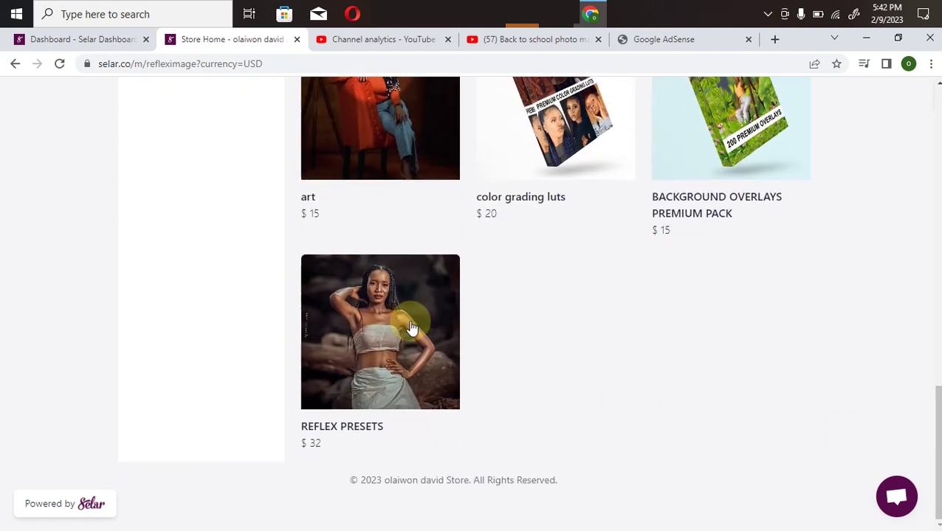
scroll(528, 302, up, 12)
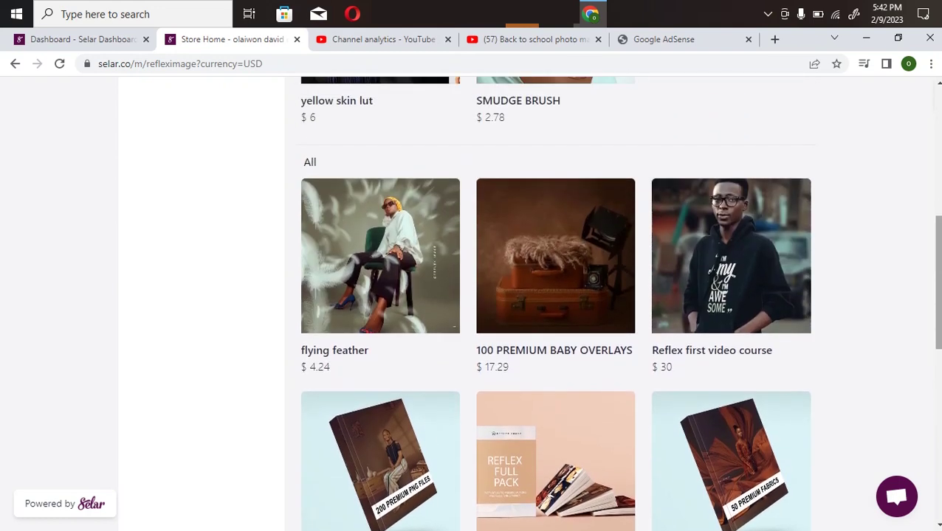
scroll(528, 303, down, 5)
scroll(529, 302, down, 5)
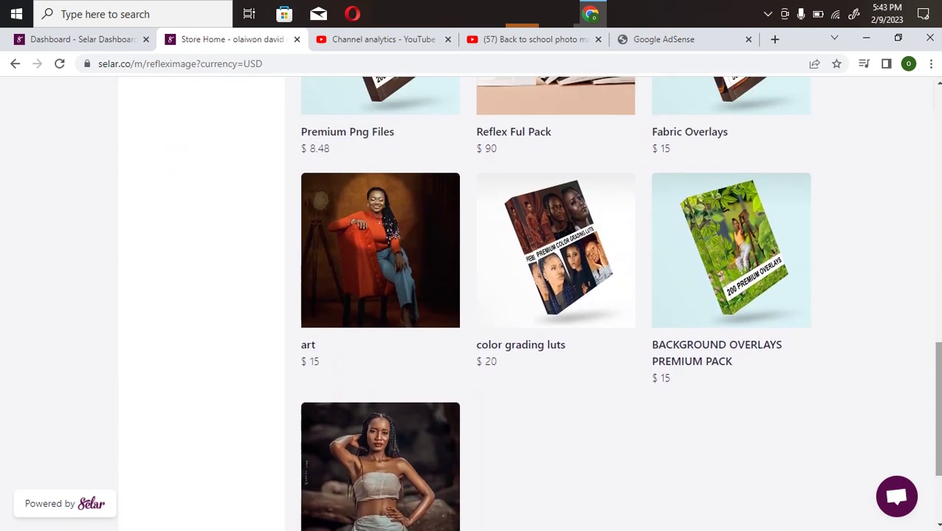
scroll(529, 303, up, 9)
scroll(836, 162, up, 3)
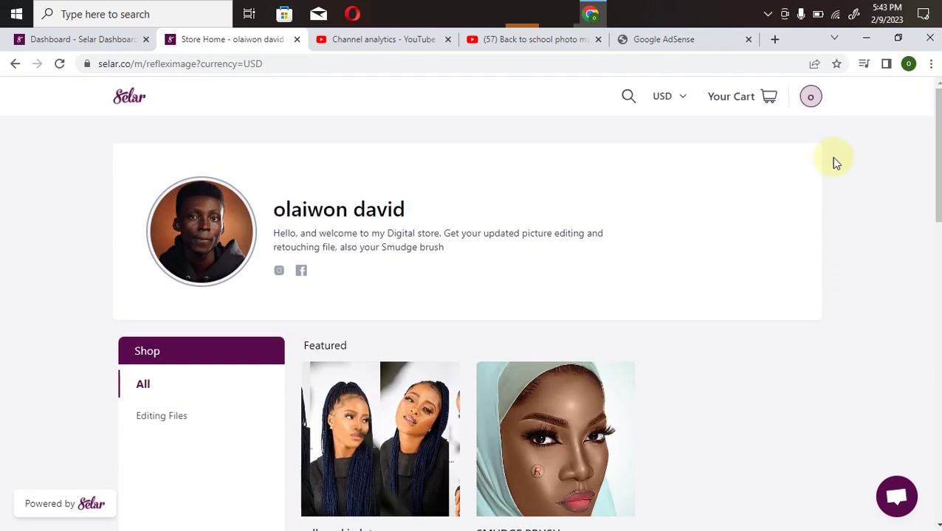
click(668, 102)
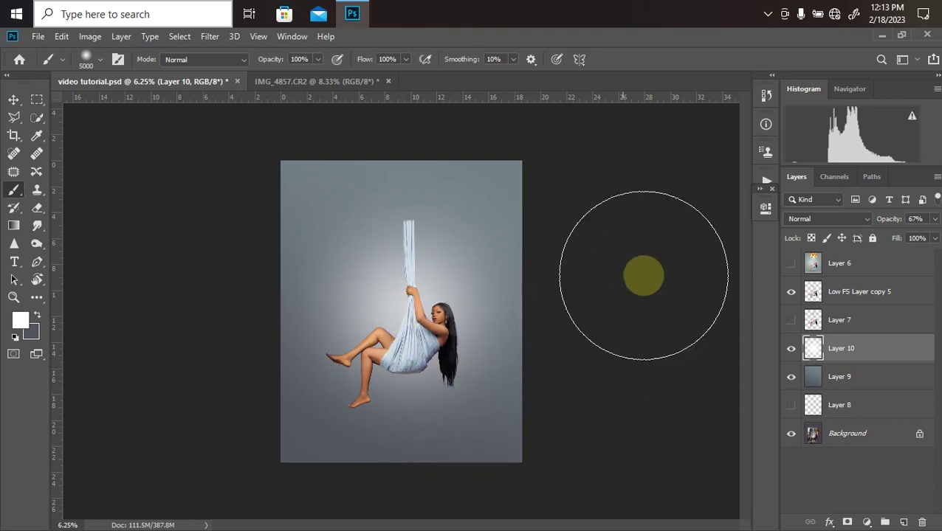
Step: Choose the Elliptical Marquee tool with a 40 px feather and add a new layer directly above Layer 9
click(34, 101)
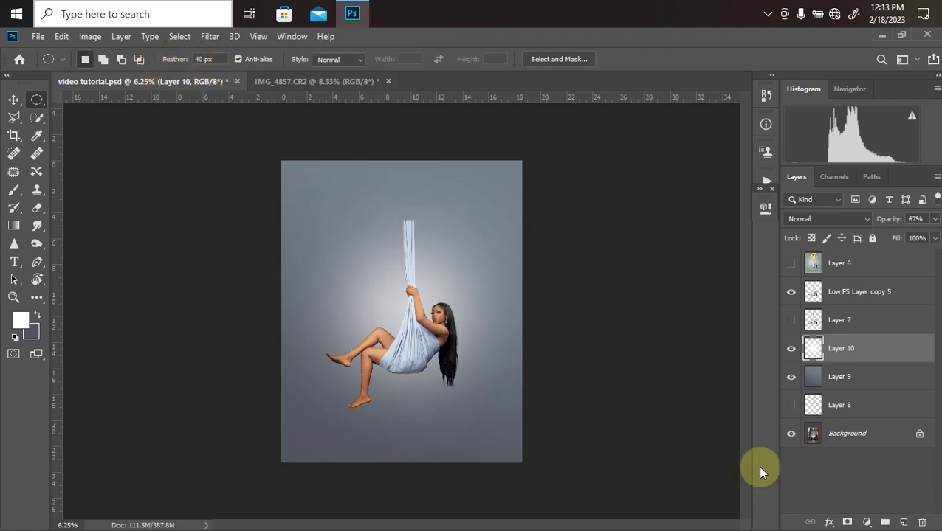
click(804, 377)
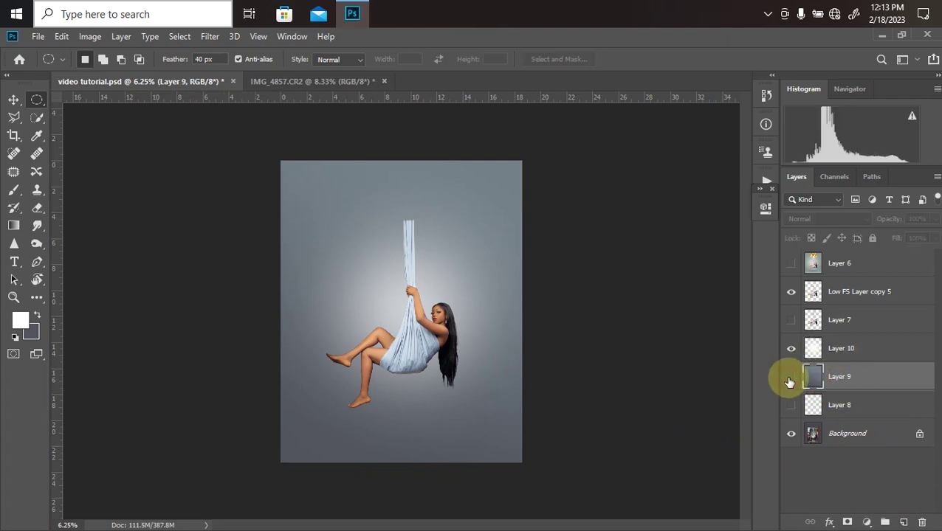
click(791, 377)
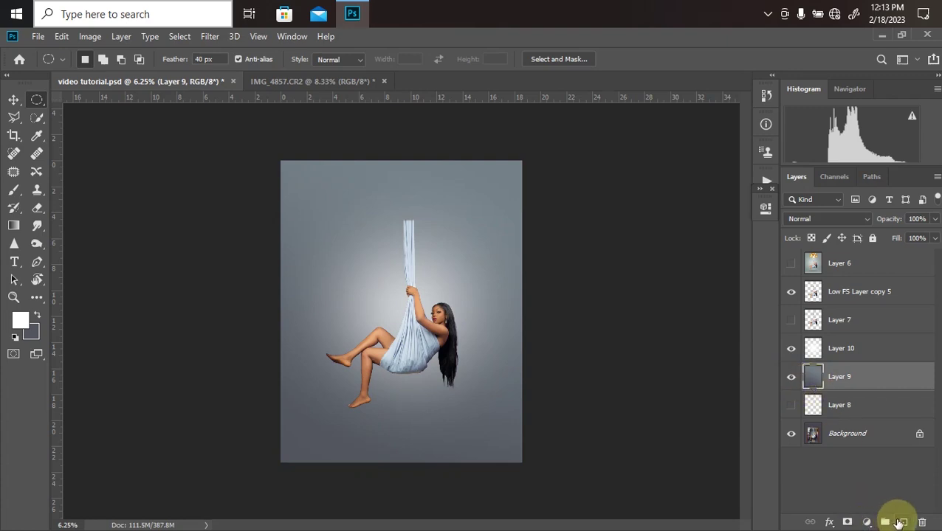
click(903, 521)
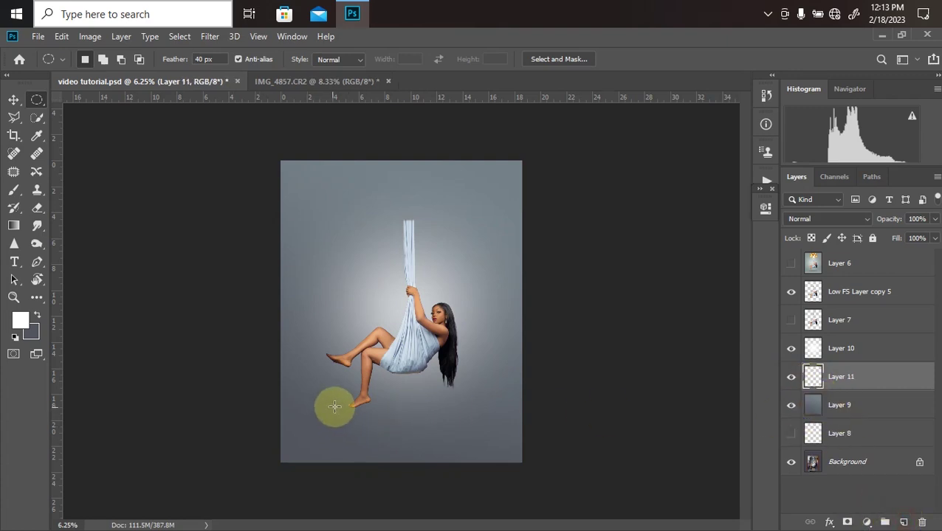
Step: Draw a flat elliptical selection about 11 in wide and 0.8 in high beneath the woman and position it just below her lower foot
drag(335, 407, 481, 412)
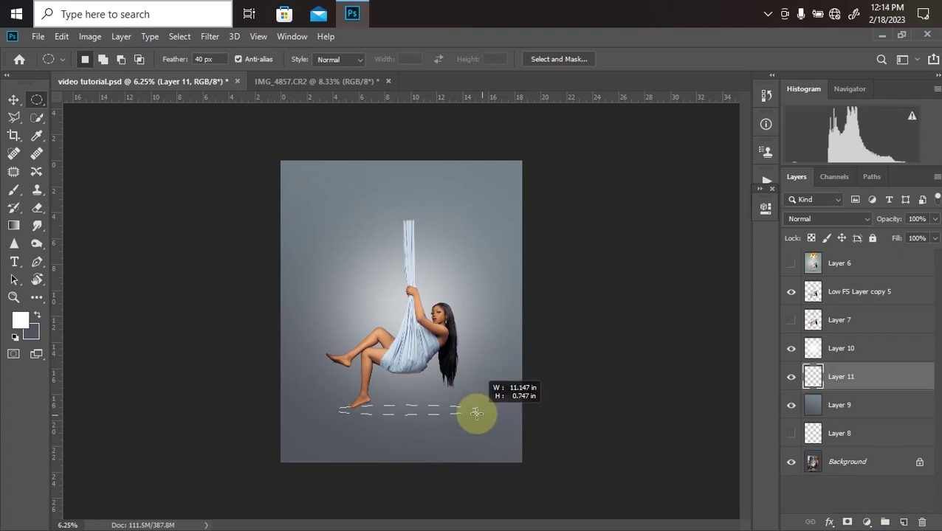
drag(478, 415, 477, 412)
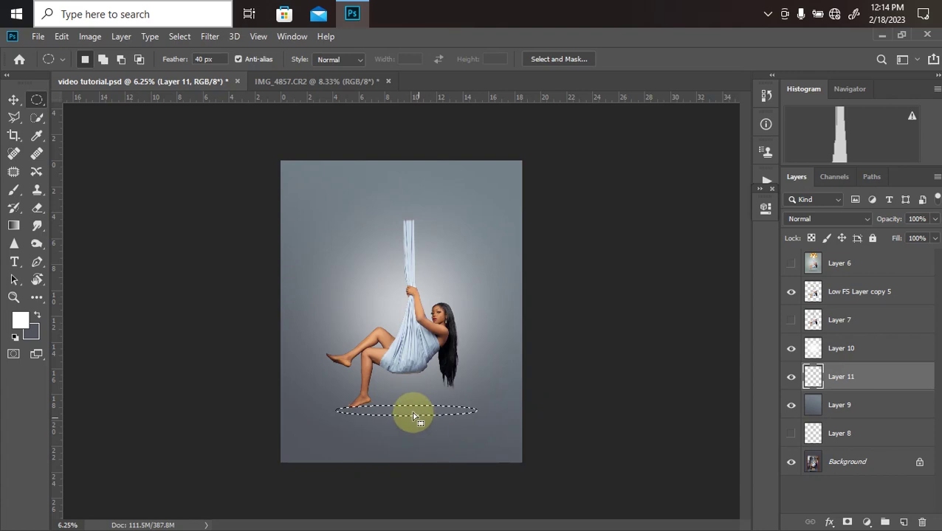
drag(406, 417, 390, 421)
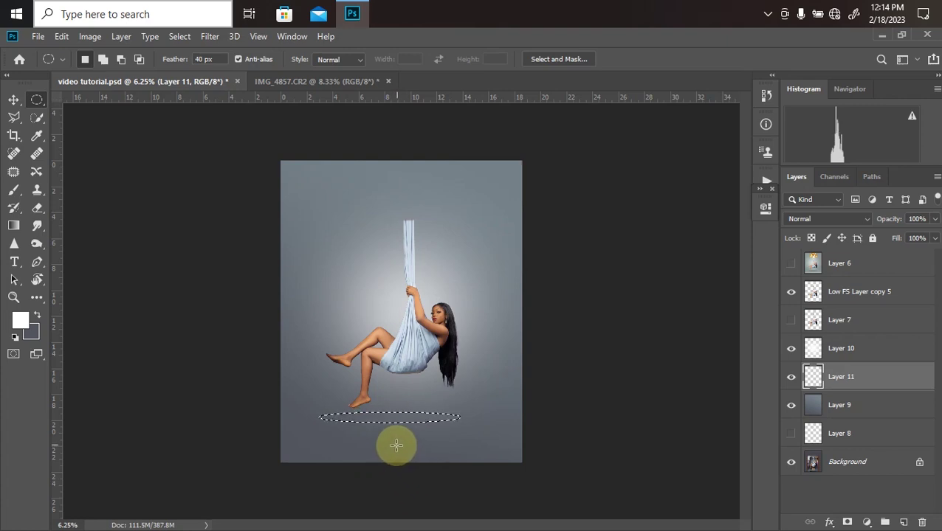
Step: Fill the ellipse on Layer 11 with black (000000) and deselect it, and lower the layer's opacity to 48% for a ground shadow
right_click(384, 397)
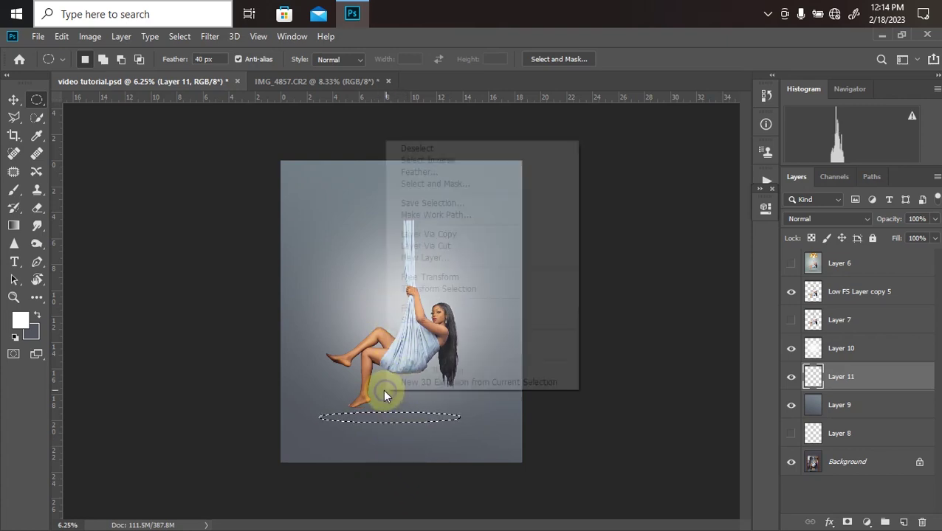
click(427, 307)
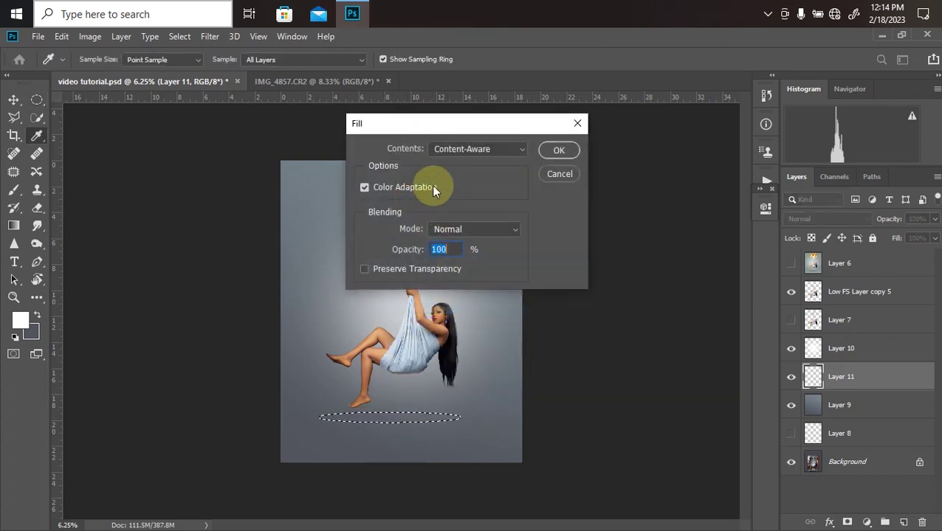
click(457, 149)
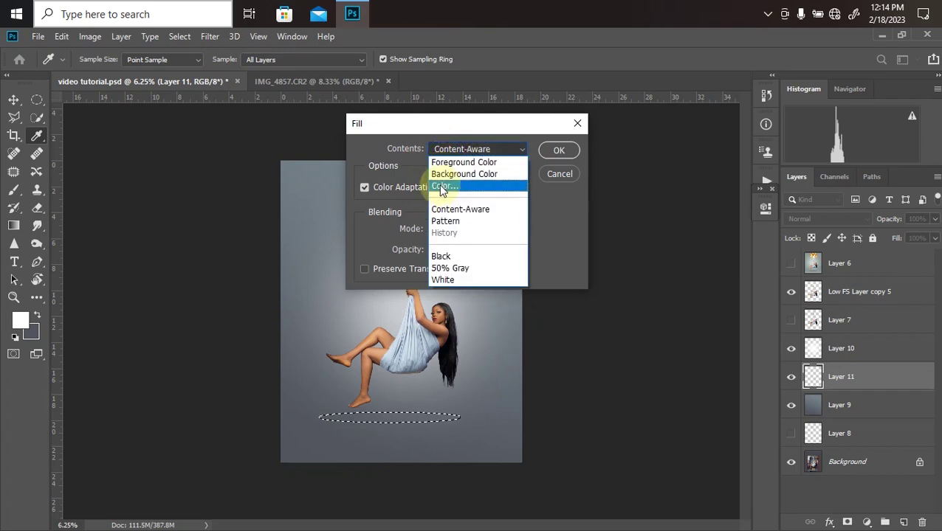
click(441, 189)
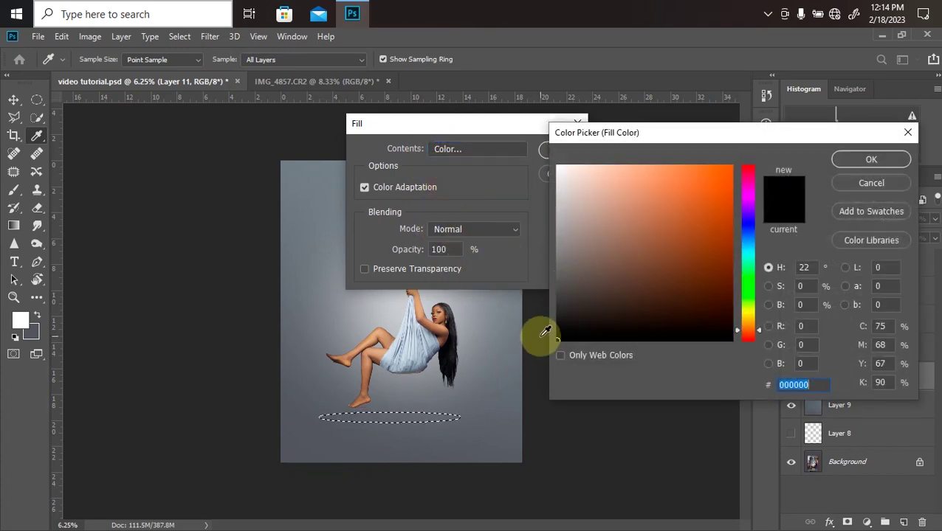
key(Return)
click(555, 151)
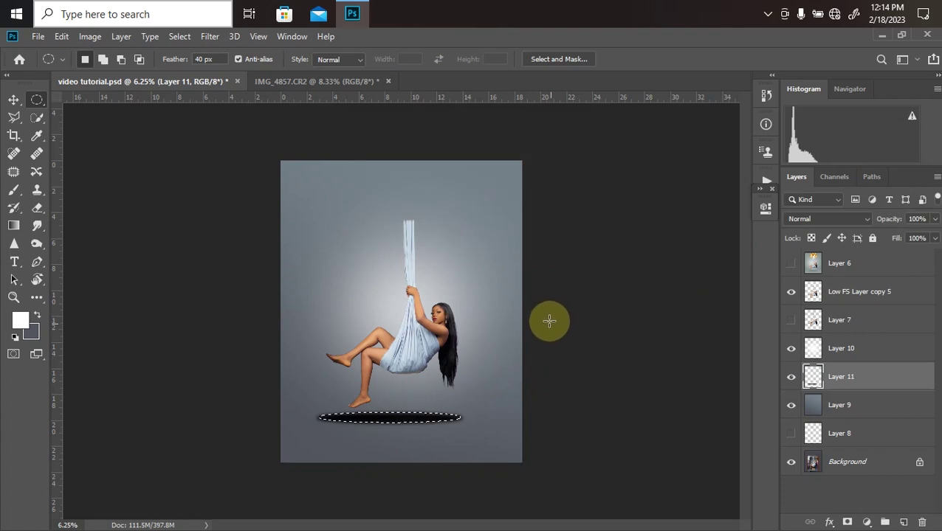
key(ctrl+d)
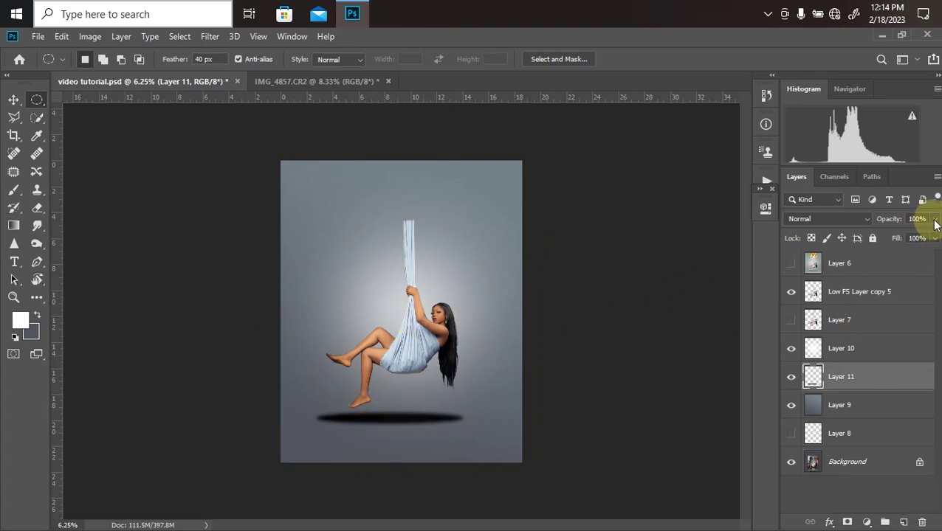
drag(906, 234, 900, 235)
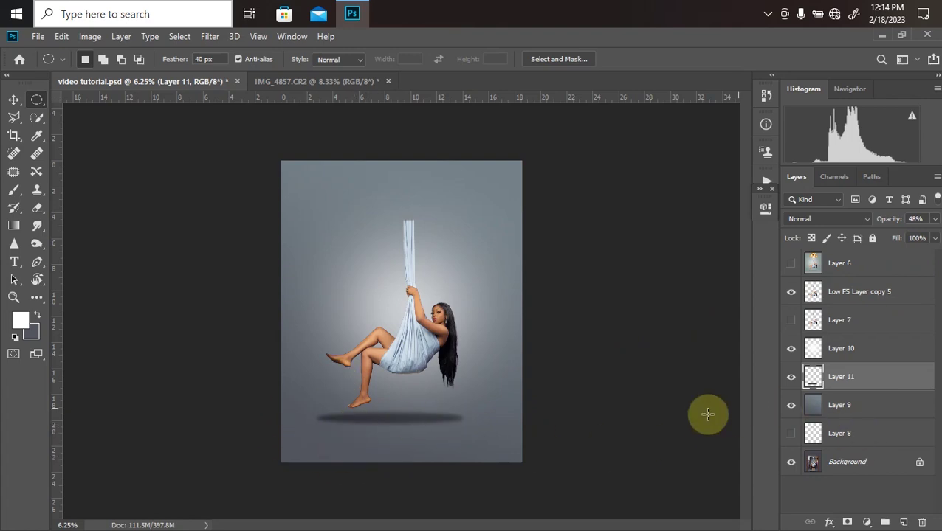
Step: Apply a Gaussian Blur with a 37.4 pixel radius to the ground shadow on Layer 11
click(214, 36)
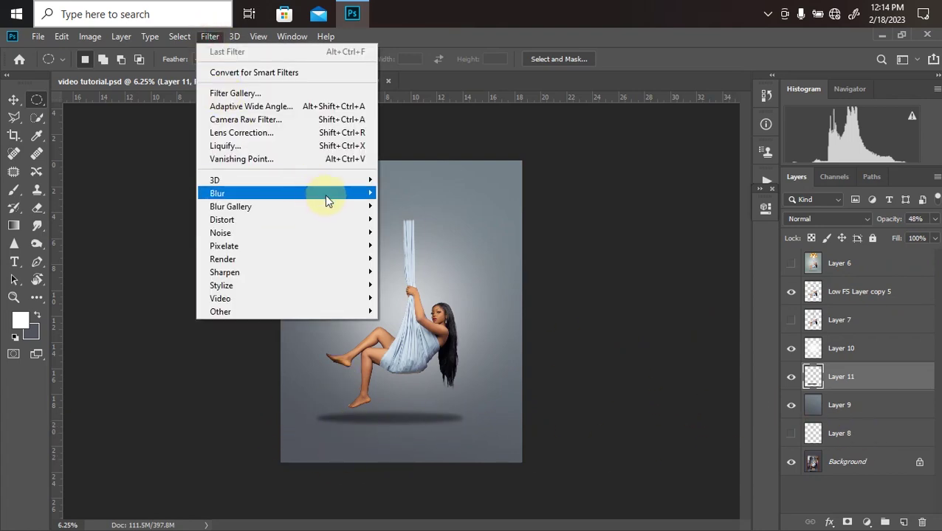
mouse_move(329, 195)
click(405, 246)
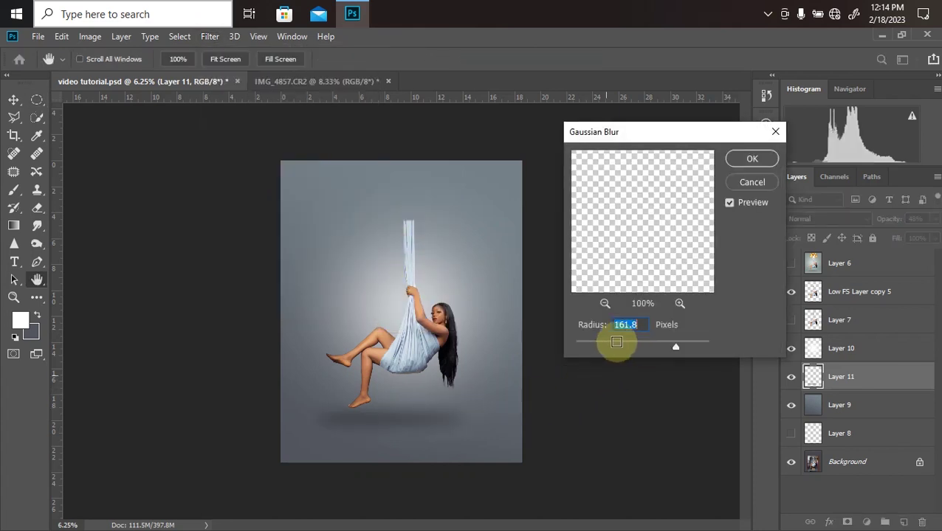
click(633, 346)
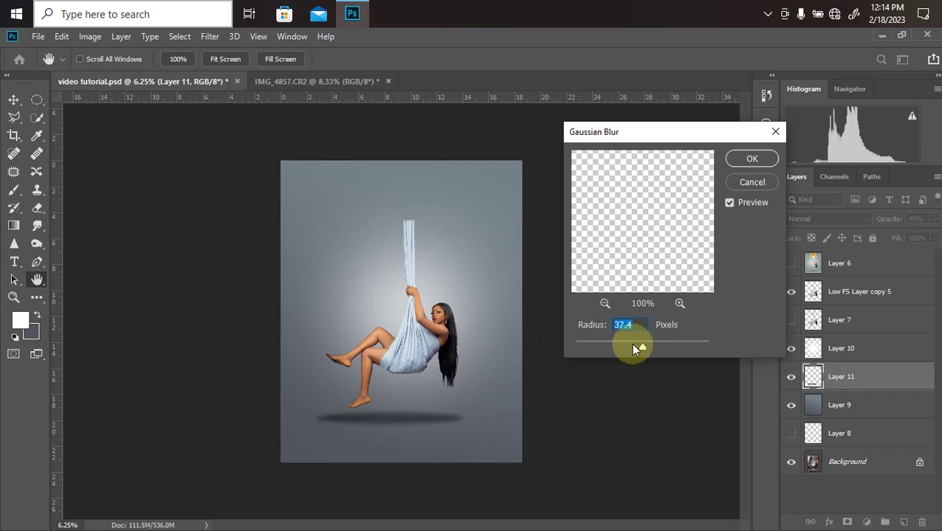
key(Return)
key(m)
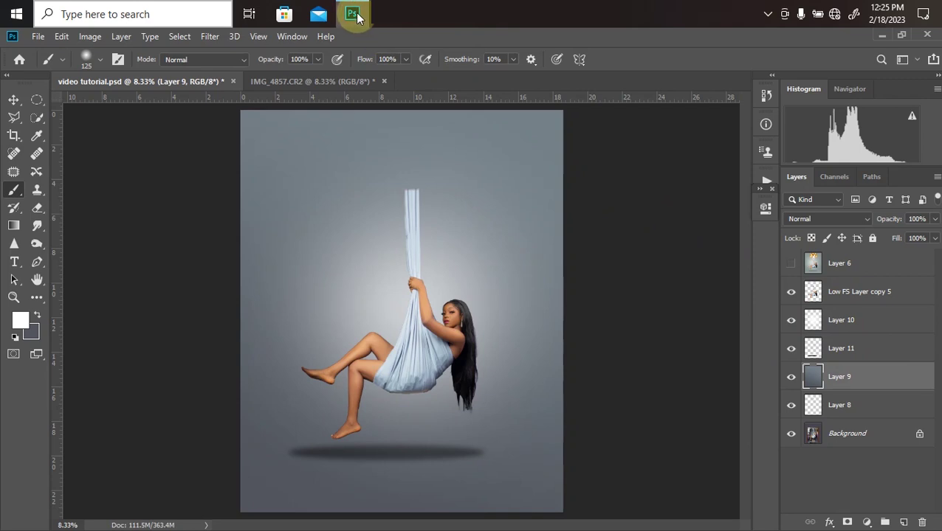
Step: Find the gold balloon image pngwing.com (6) in the Downloads folder and place it into the video tutorial.psd document in Photoshop
mouse_move(421, 19)
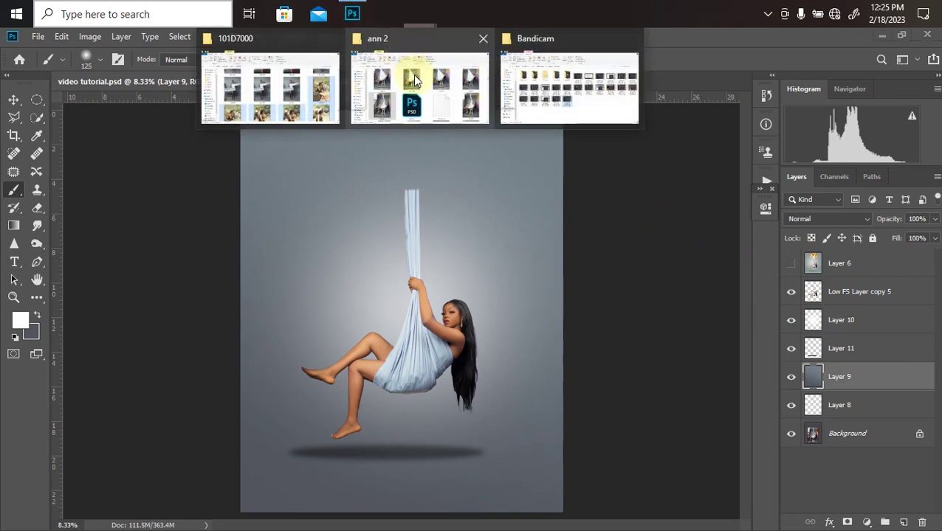
click(532, 92)
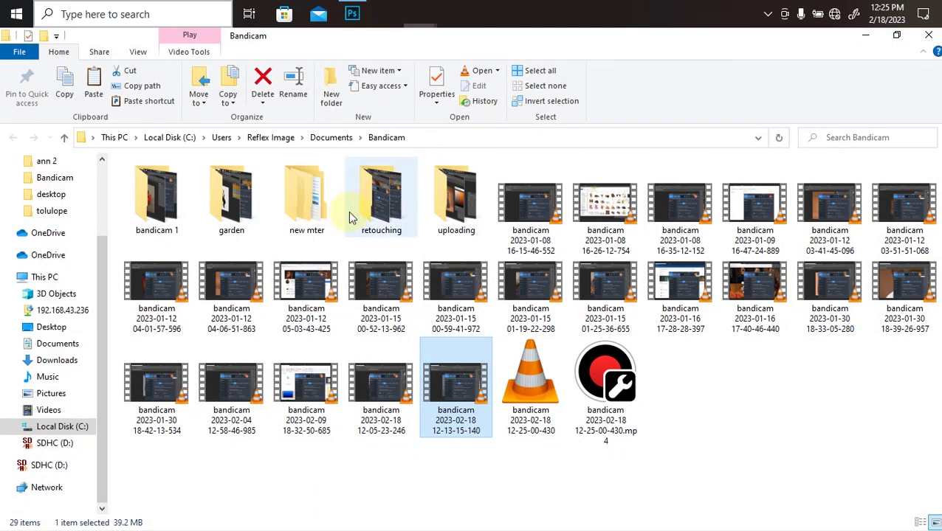
drag(102, 249, 101, 195)
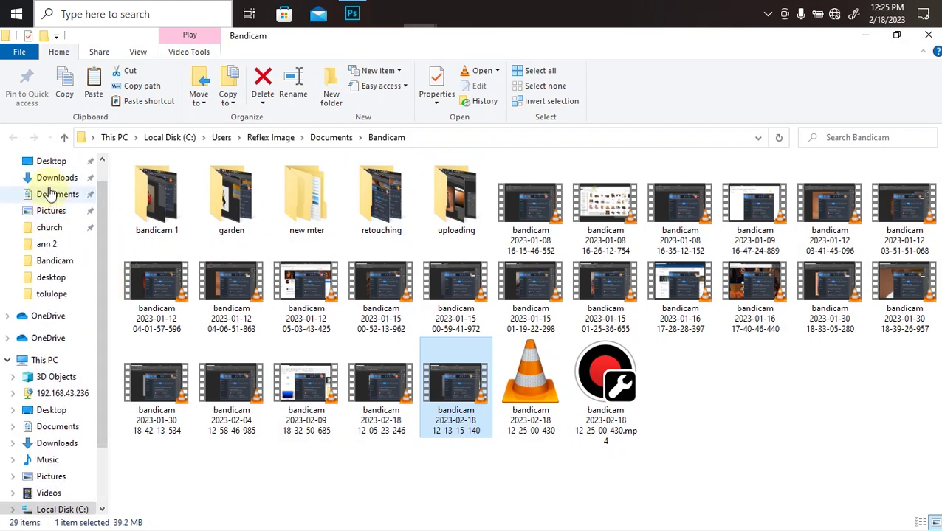
click(53, 178)
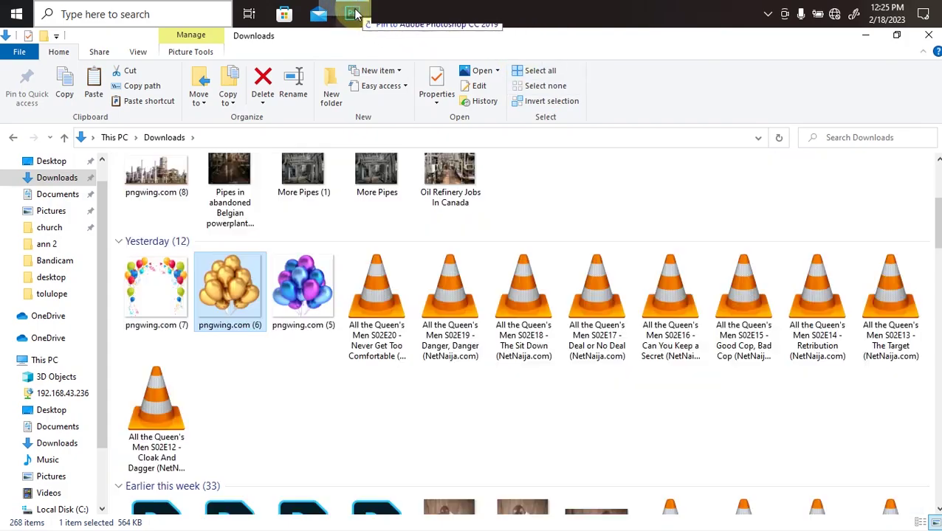
click(352, 14)
drag(410, 279, 422, 248)
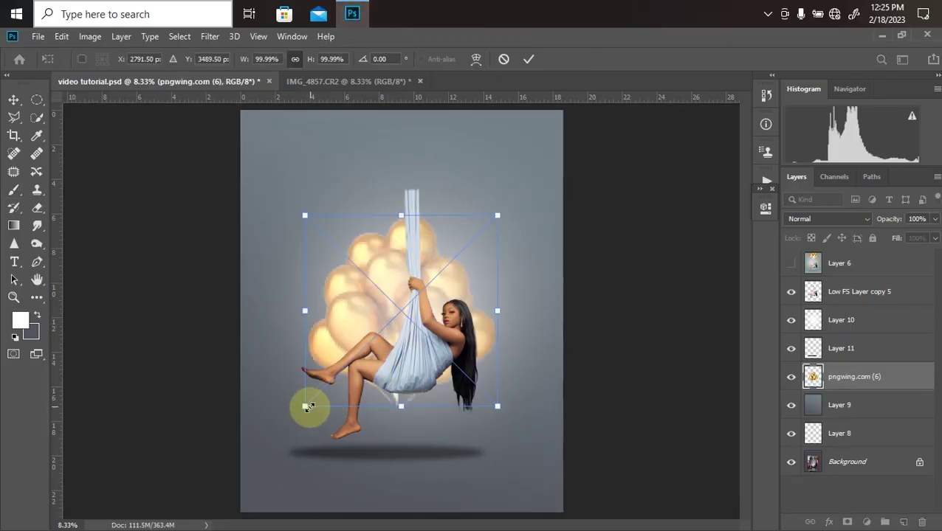
Step: Scale the placed gold balloons to about 61.5% and position them at the upper end of the hanging cloth
drag(305, 406, 381, 296)
drag(445, 288, 414, 163)
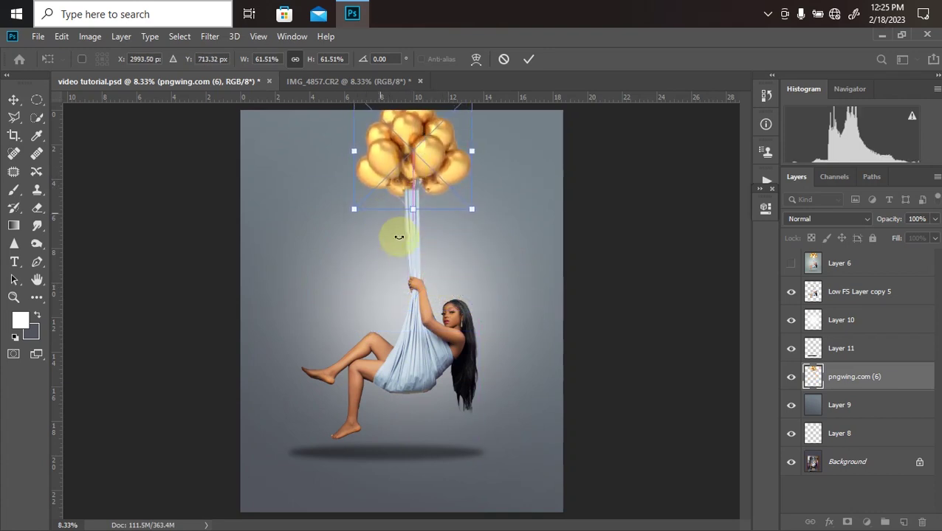
key(Return)
key(b)
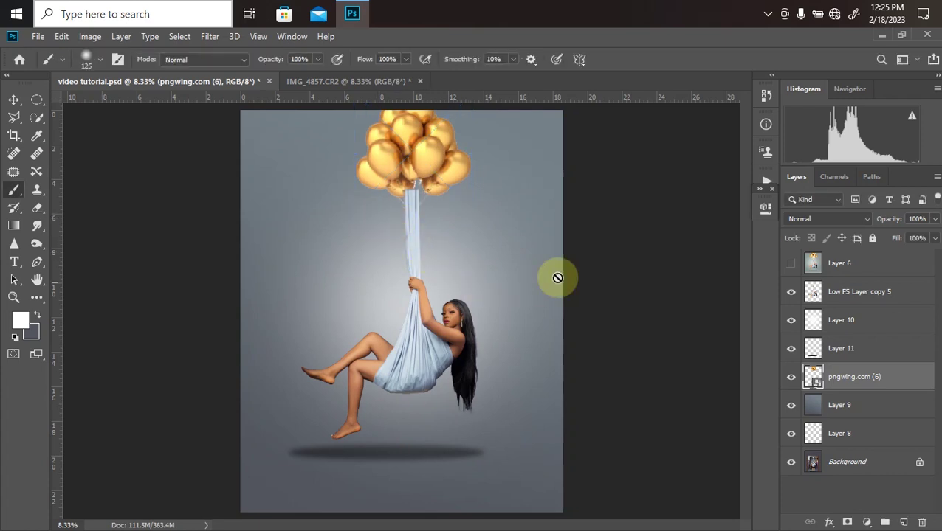
Step: Move the balloon layer directly above Low FS Layer copy 5, and enlarge the balloons to about 65.65%, centred over the cloth's upper end
click(849, 378)
drag(849, 379, 826, 274)
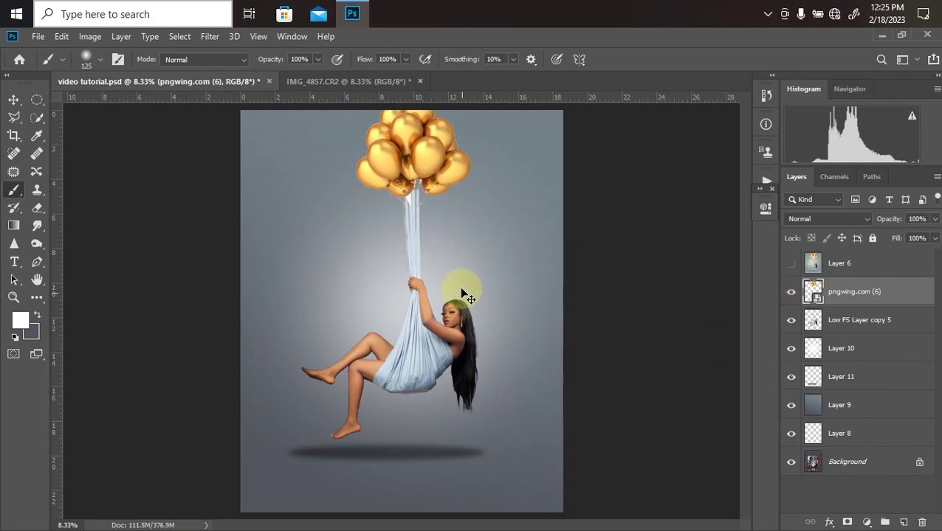
key(ctrl+t)
drag(352, 210, 346, 217)
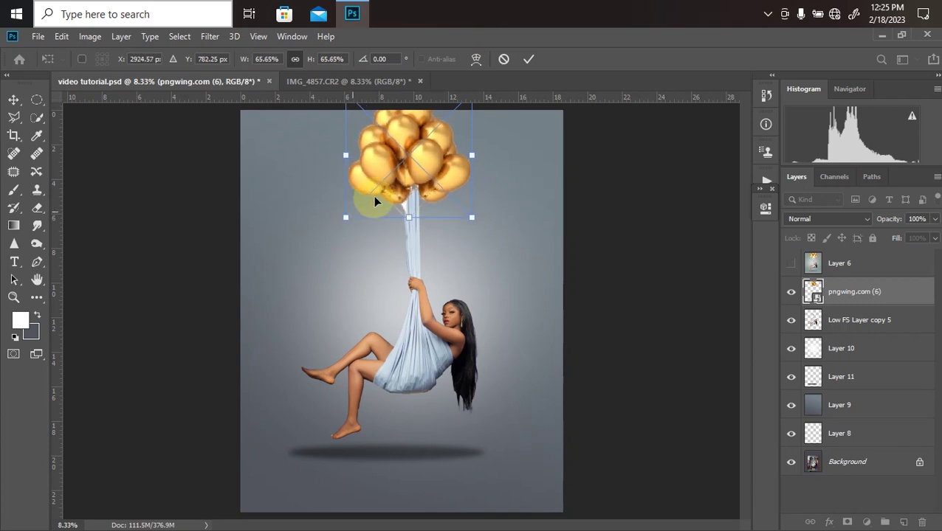
drag(384, 180, 390, 170)
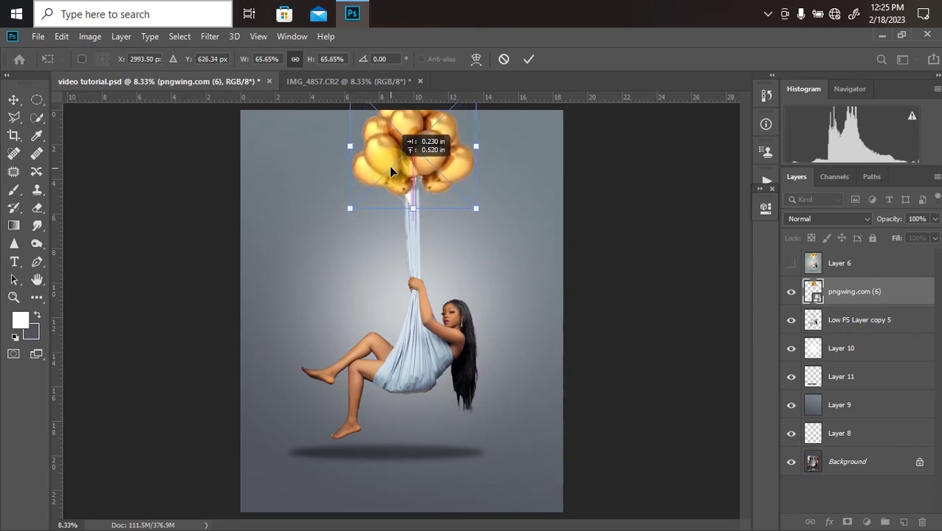
key(Return)
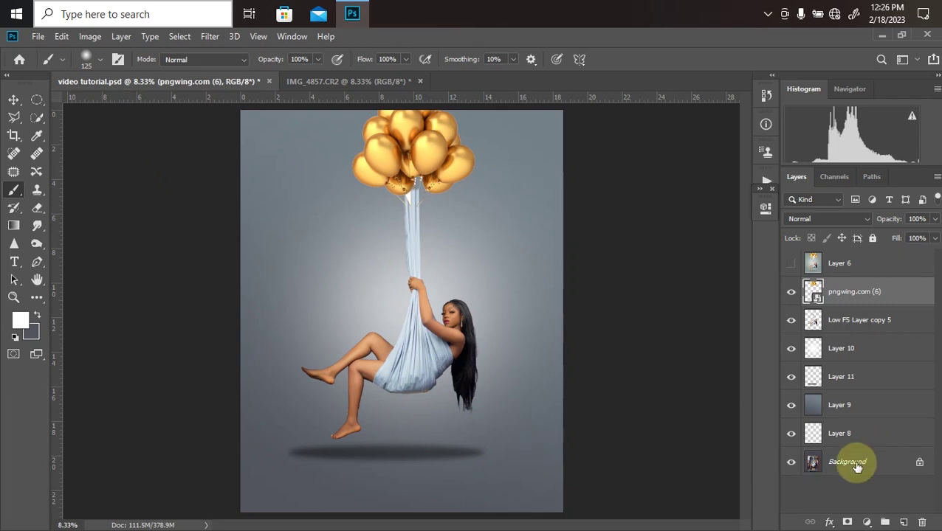
Step: Add a new layer above the balloons and set up a soft round 900 px brush in white (ffffff)
click(905, 523)
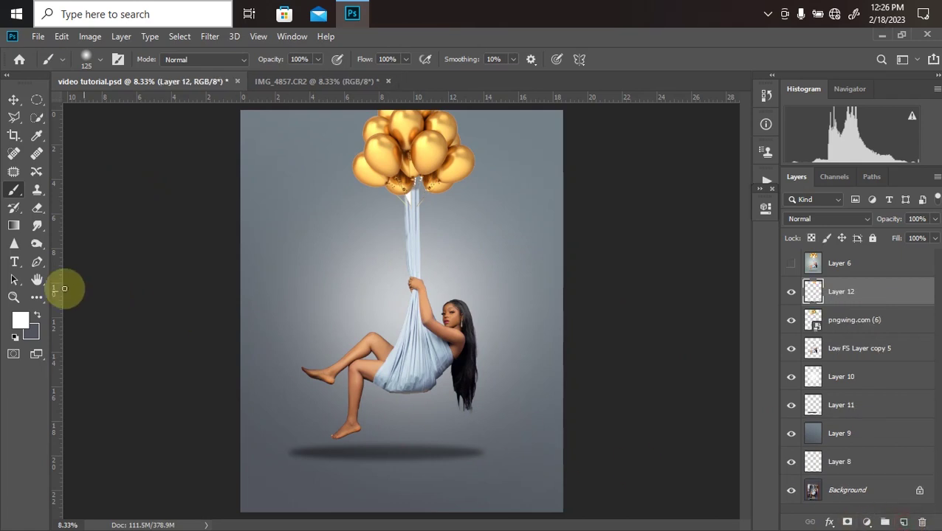
click(20, 318)
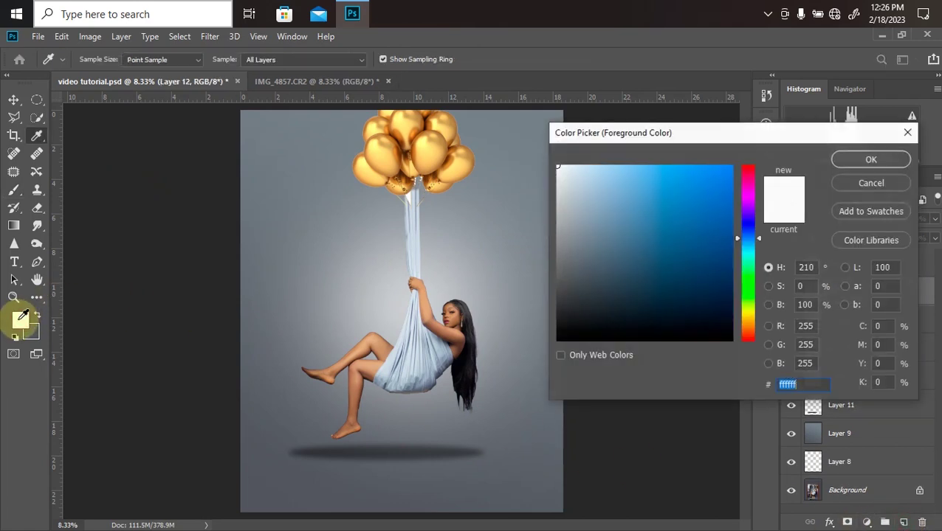
click(855, 159)
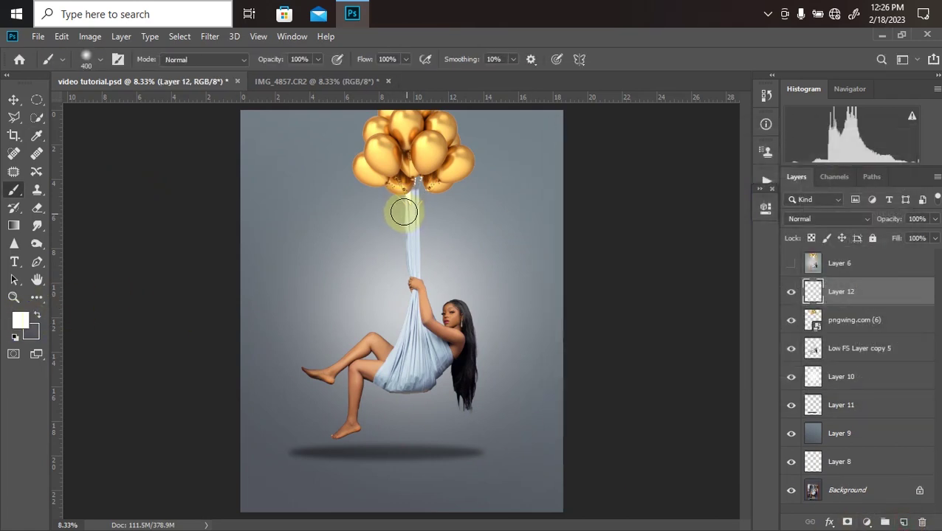
click(96, 61)
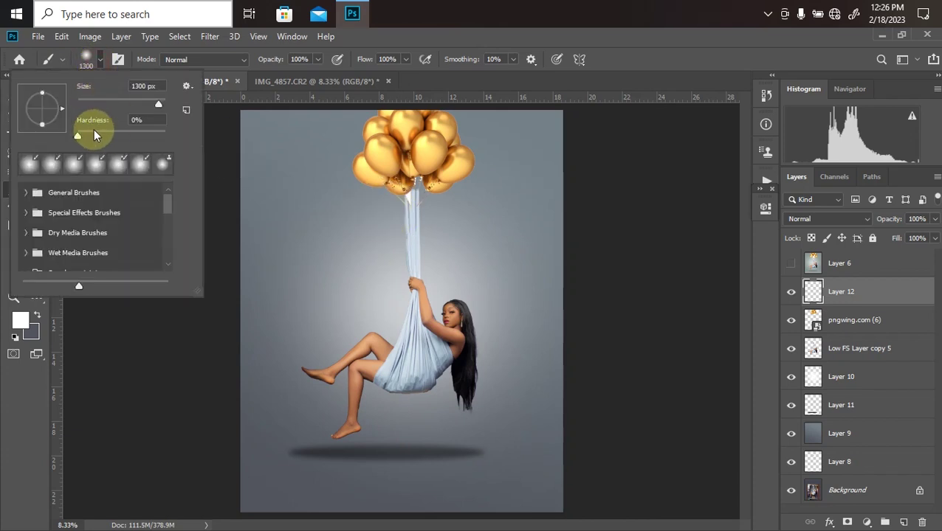
double_click(140, 162)
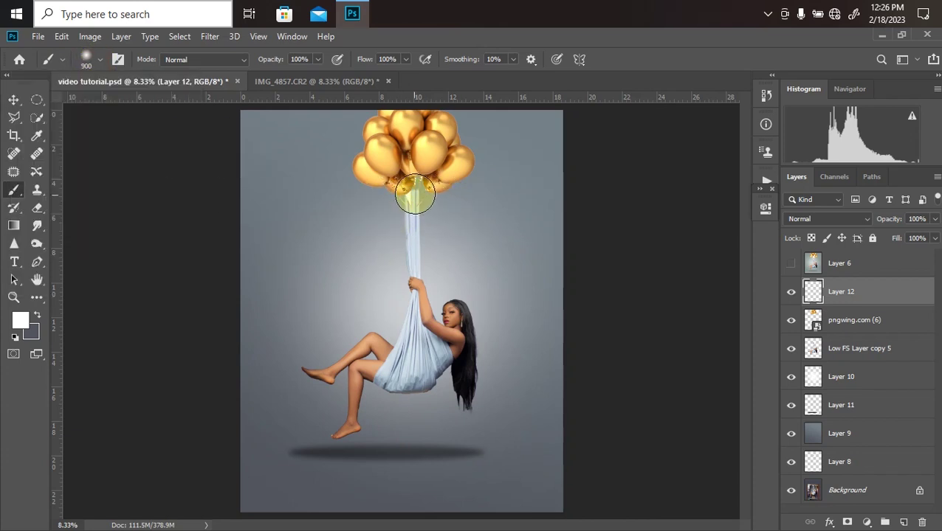
Step: Paint a soft white glow on Layer 12 where the cloth meets the balloons
click(412, 194)
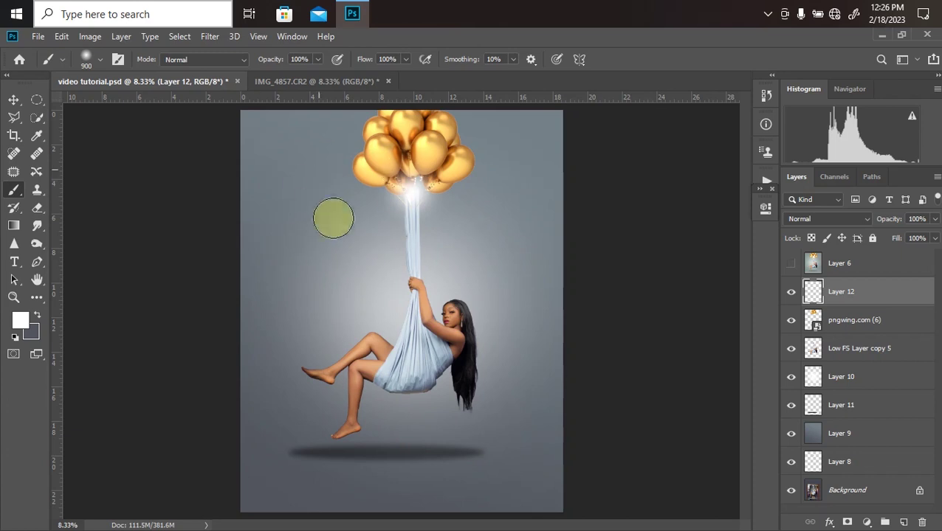
mouse_move(413, 186)
mouse_down()
mouse_move(399, 202)
mouse_move(403, 179)
mouse_move(399, 199)
mouse_up()
key(ctrl+minus)
key(ctrl+minus)
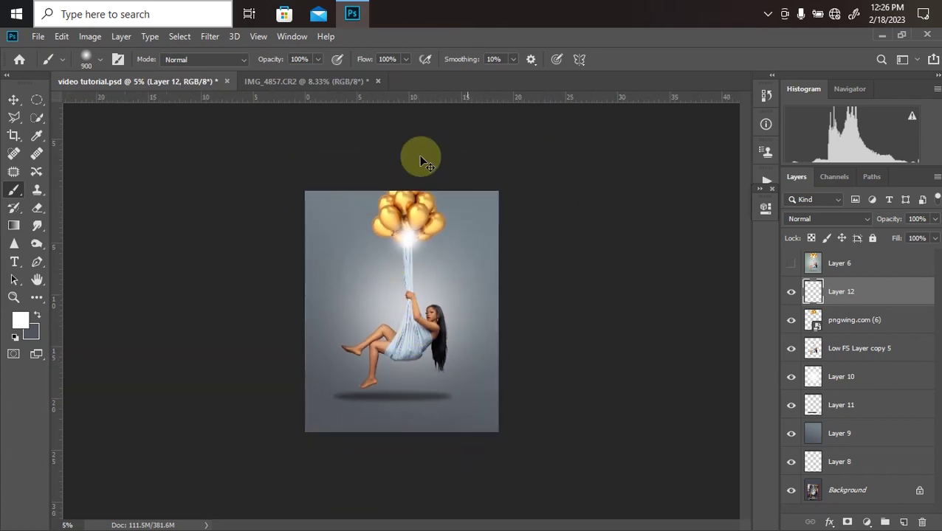
Step: Lower the opacity of the white glow on Layer 12 to 90%
key(ctrl+plus)
key(ctrl+plus)
click(934, 219)
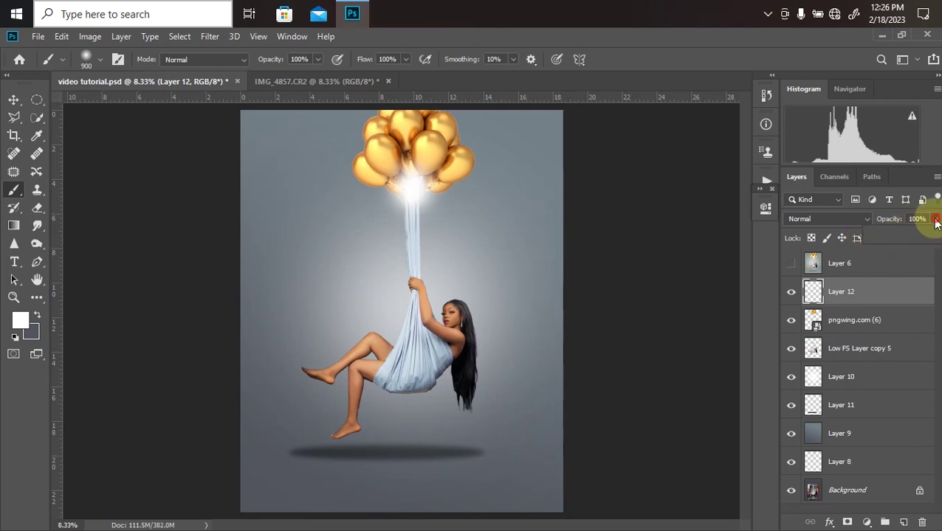
drag(934, 235, 928, 238)
key(ctrl+minus)
key(ctrl+minus)
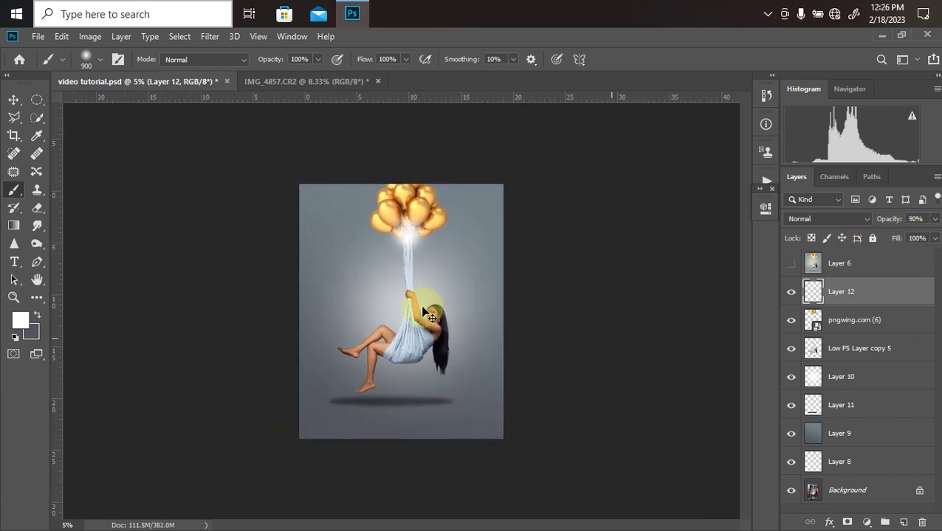
key(ctrl+plus)
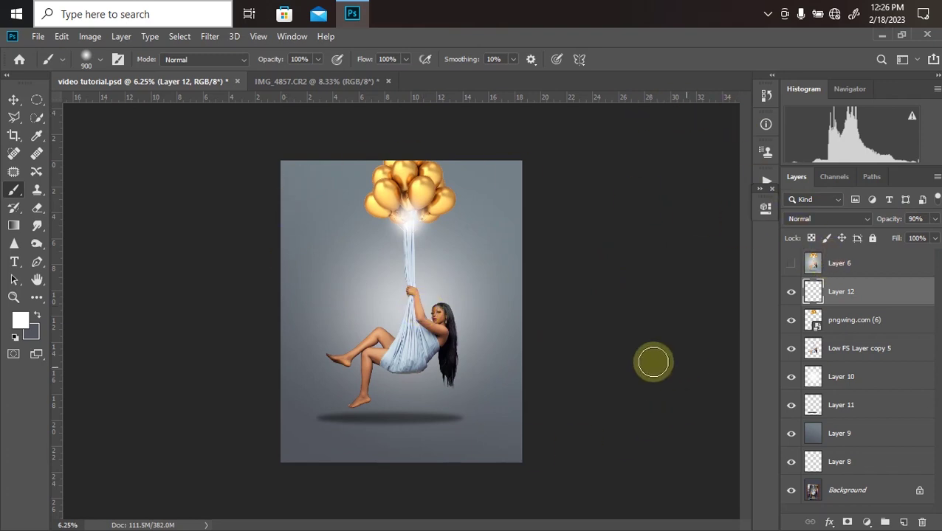
Step: Add a Color Lookup adjustment above Layer 12 using the 3D LUT NATURAL COLOR.CUBE
click(867, 522)
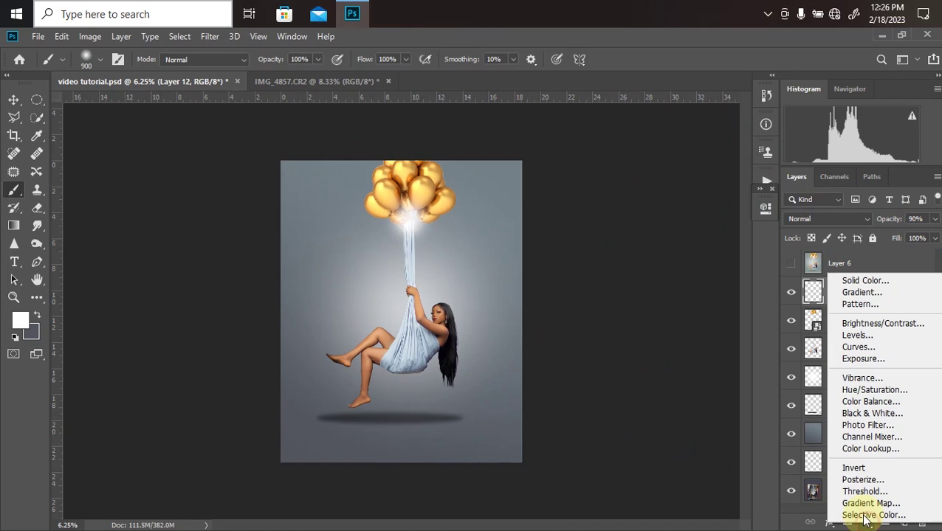
click(860, 448)
click(728, 248)
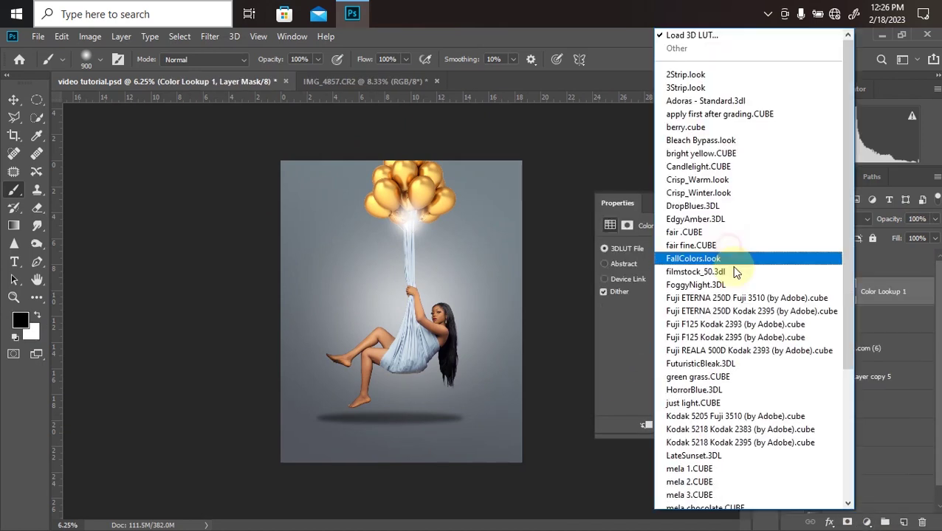
drag(845, 285, 843, 438)
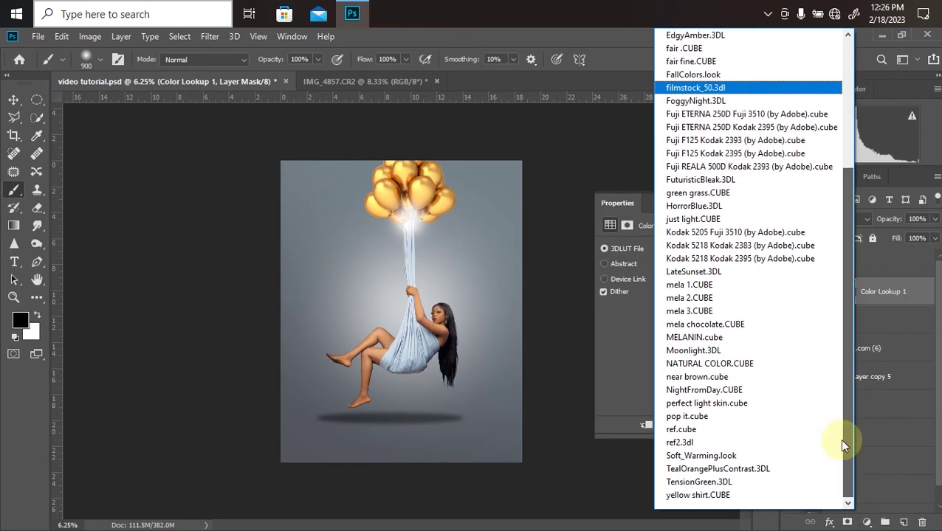
click(694, 365)
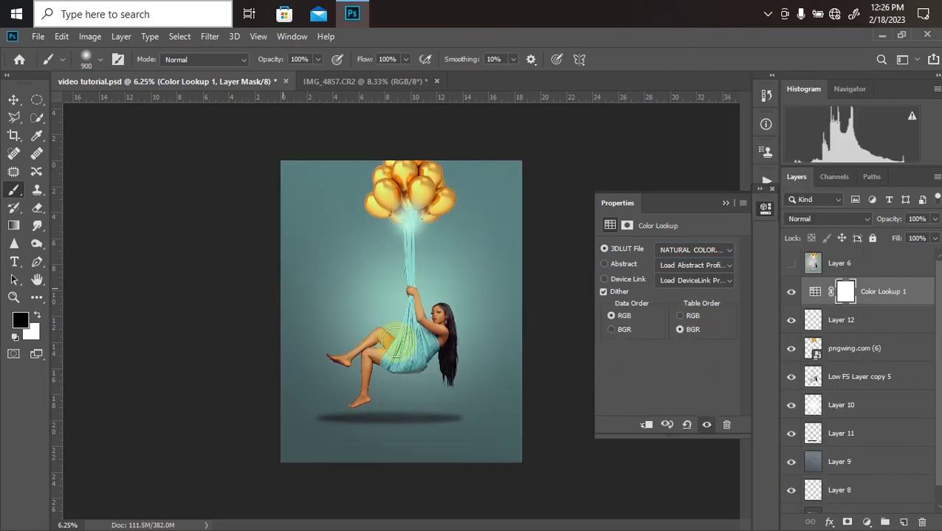
Step: Reduce the Color Lookup adjustment's opacity to 45% and check the colour grade over the whole composite
drag(935, 219, 895, 241)
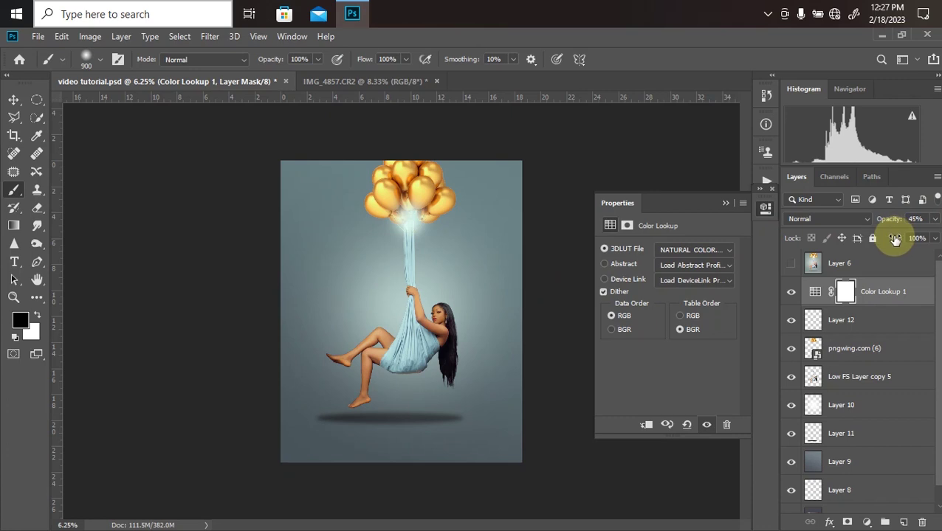
key(ctrl+plus)
key(ctrl+0)
key(ctrl+plus)
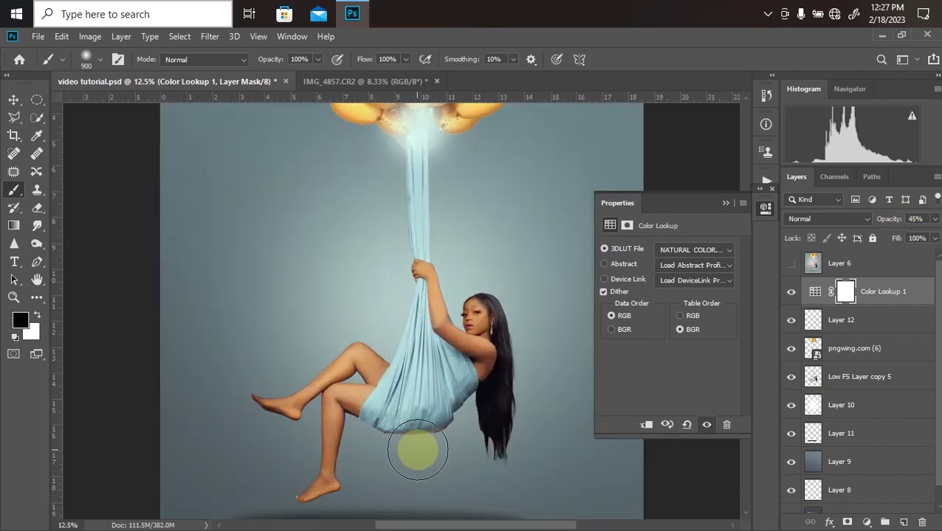
key(ctrl+minus)
key(ctrl+minus)
key(ctrl+minus)
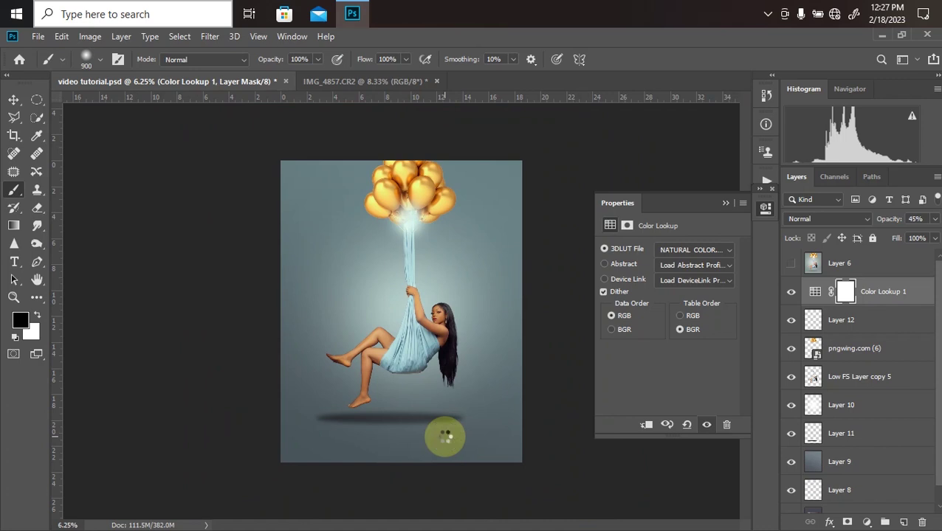
Step: Stamp all visible layers into a new merged layer directly above the Color Lookup adjustment
key(ctrl+alt+shift+e)
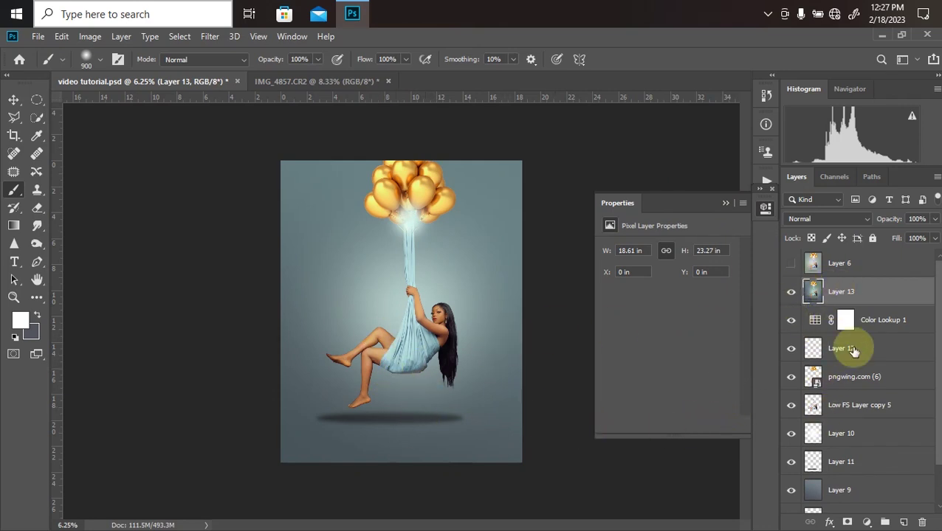
key(ctrl+plus)
key(ctrl+plus)
key(ctrl+plus)
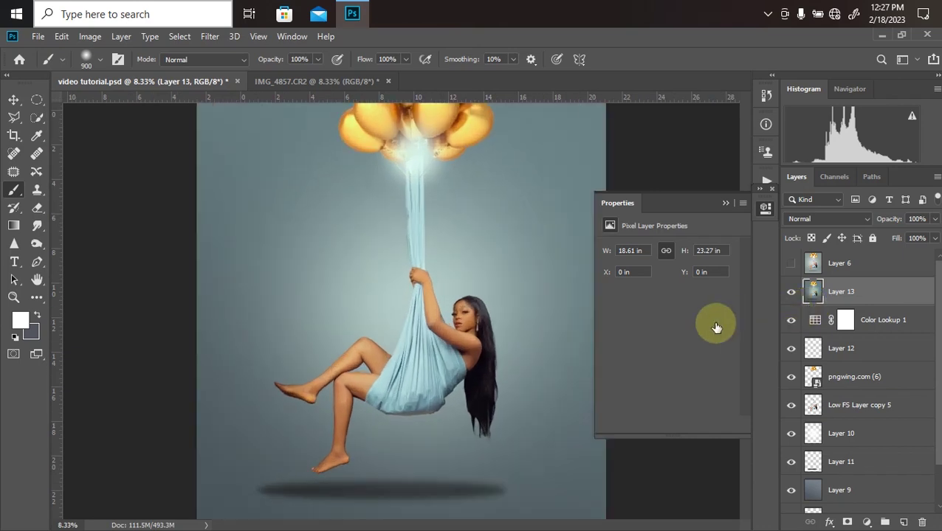
drag(431, 455, 388, 343)
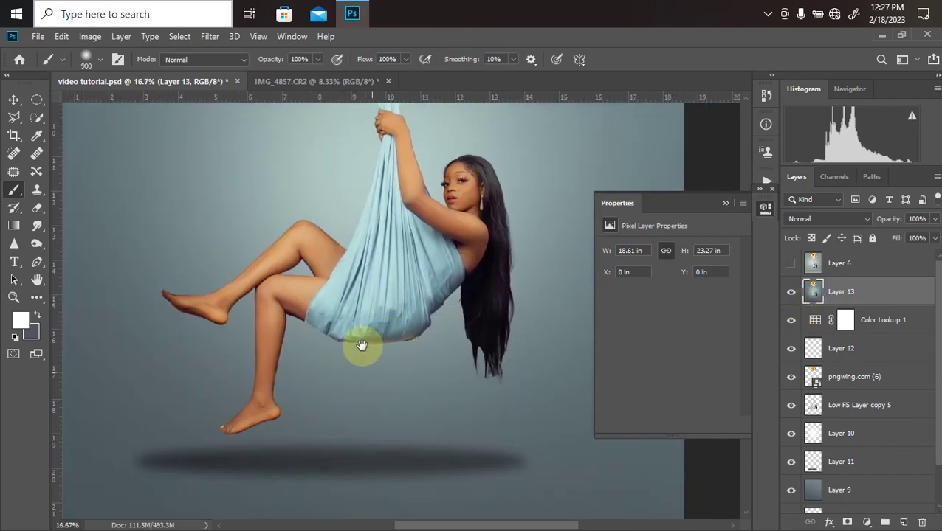
Step: Draw a closed Pen path around the bottom of the hanging cloth, curving slightly below its uneven lower edge
click(36, 266)
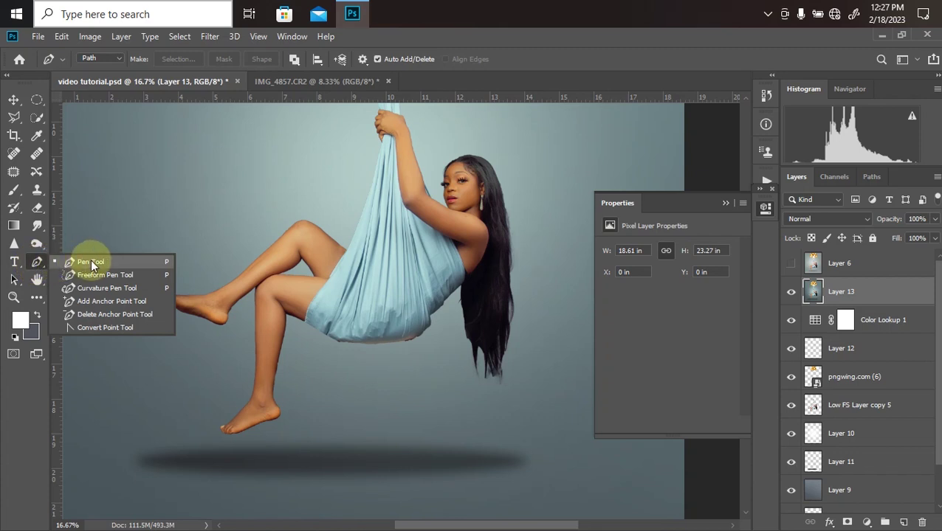
click(92, 262)
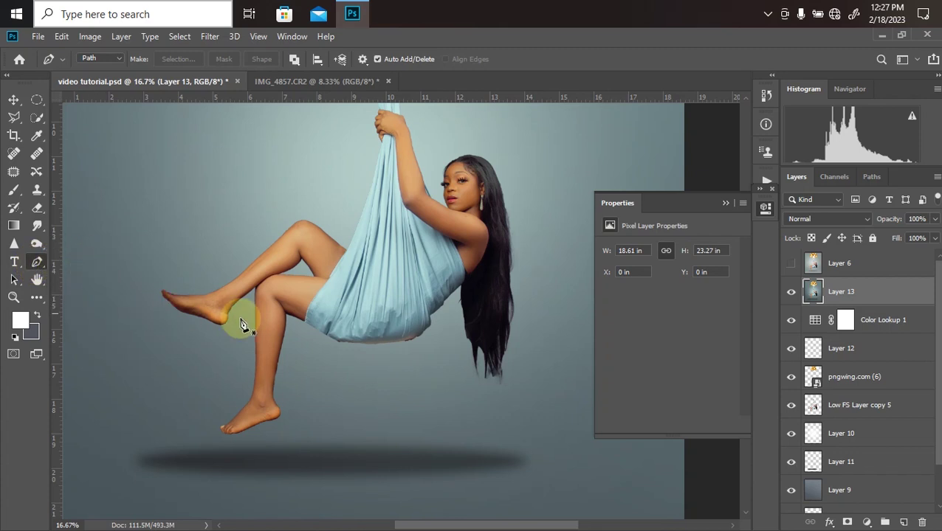
key(ctrl+plus)
key(ctrl+plus)
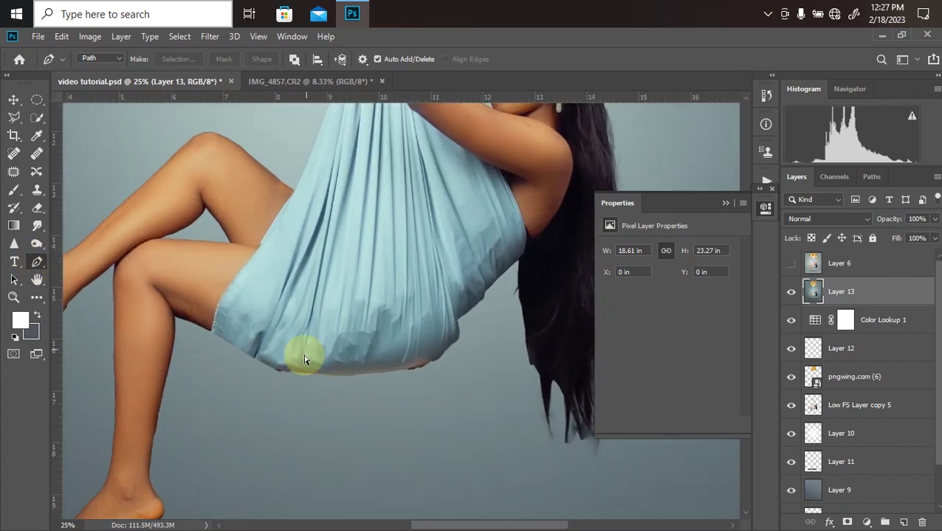
click(270, 370)
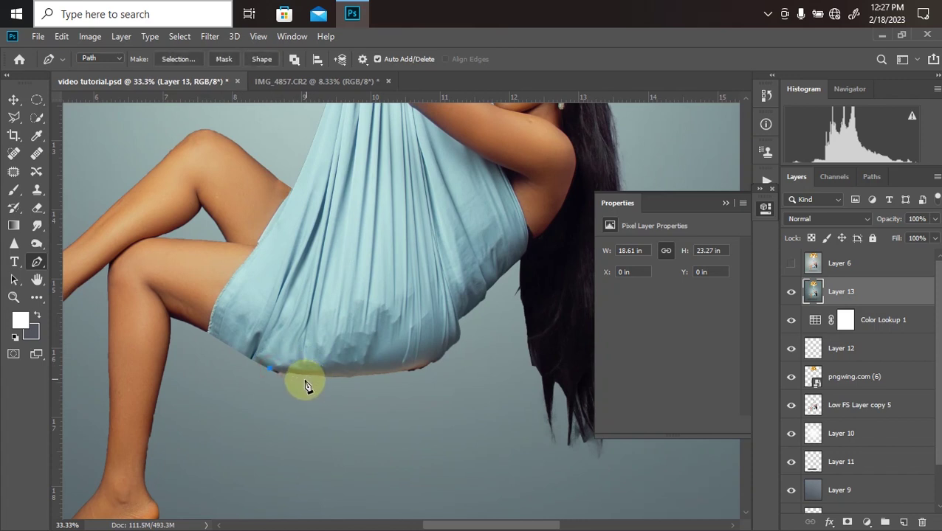
drag(387, 379, 367, 326)
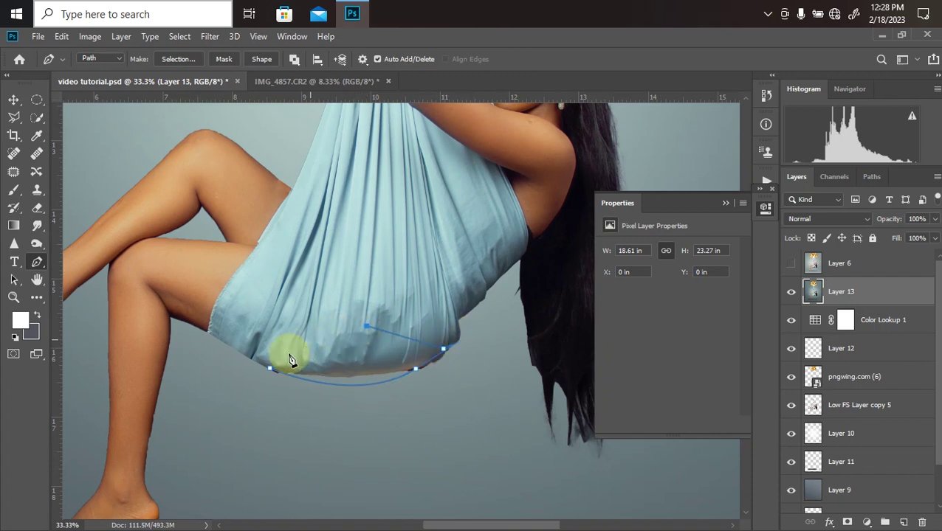
drag(271, 369, 270, 372)
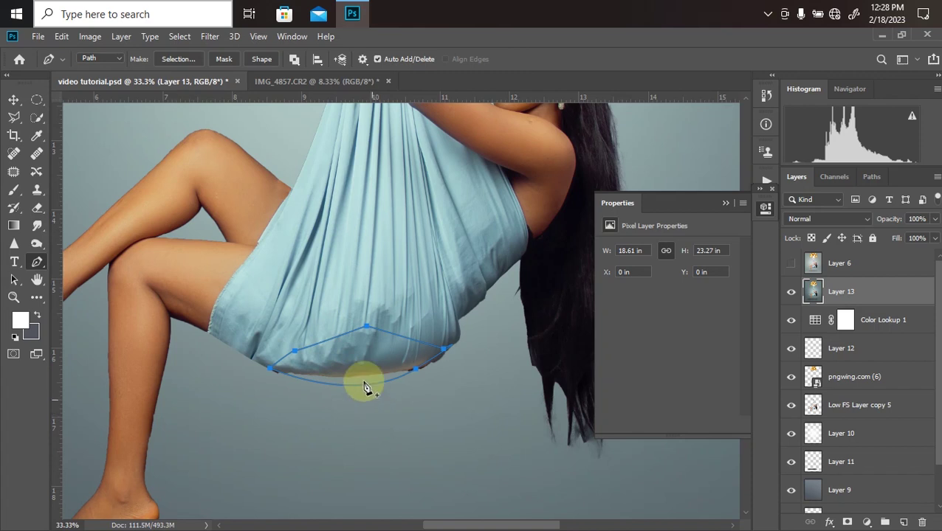
Step: Convert the path into a new selection with a 9-pixel feather and copy that cloth area to its own layer
click(177, 59)
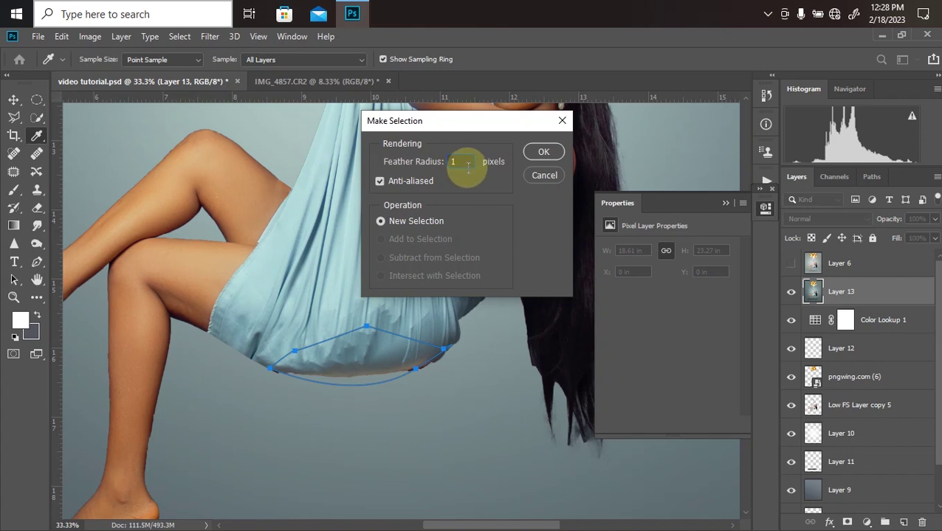
text(9)
key(Return)
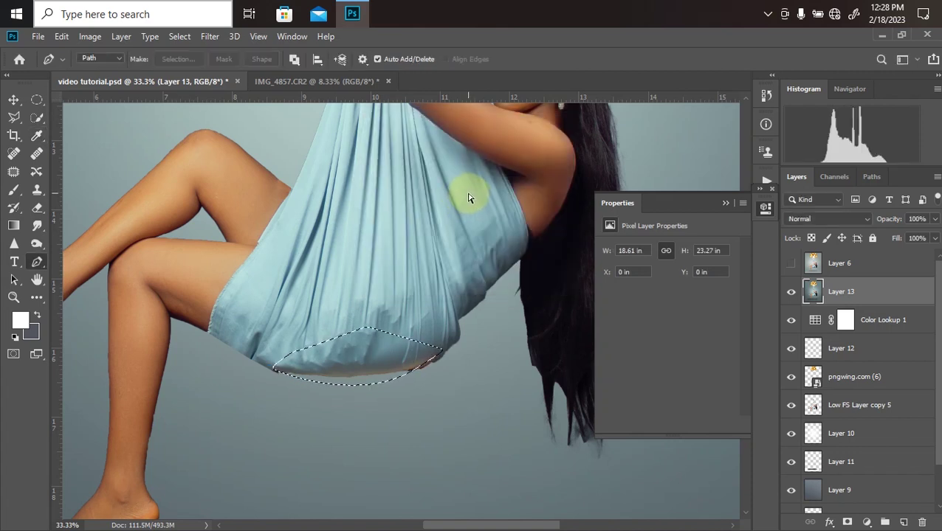
key(ctrl+j)
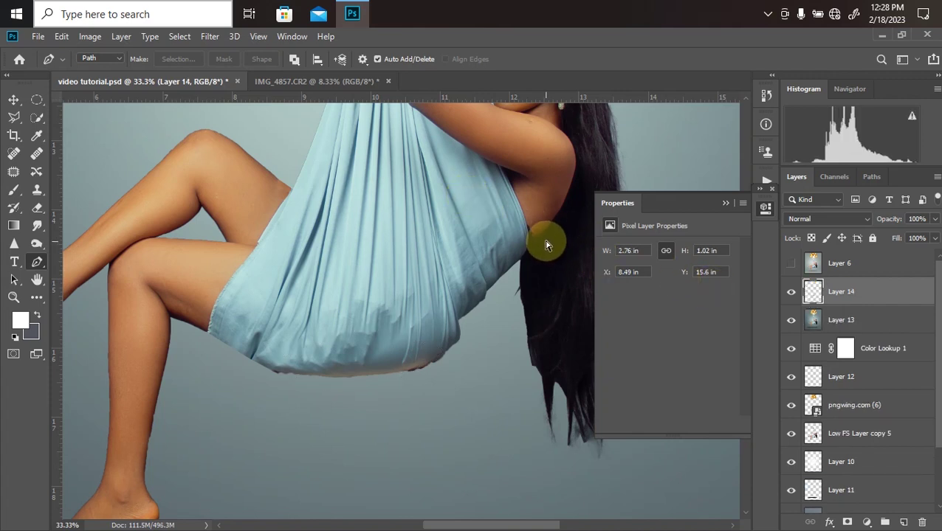
Step: Duplicate the copied cloth patch and clip the duplicate to the patch layer below
key(ctrl+j)
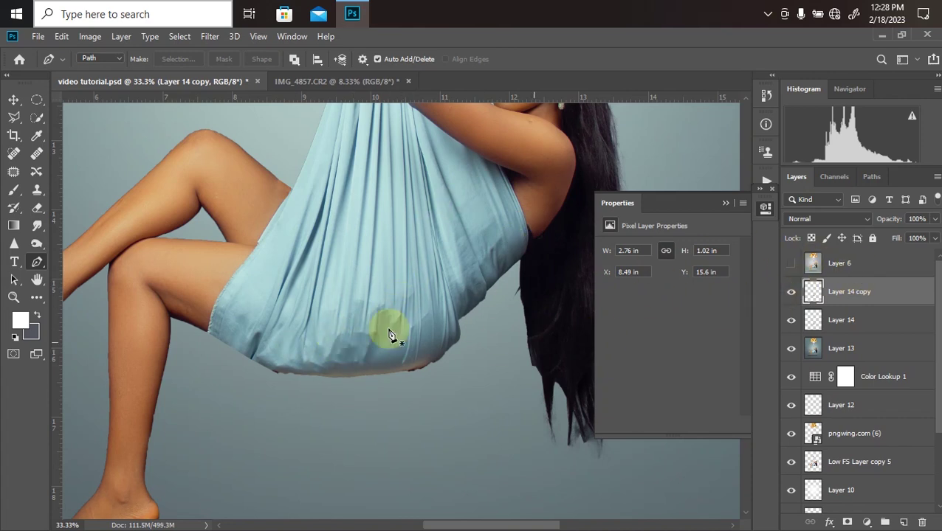
right_click(864, 299)
click(704, 293)
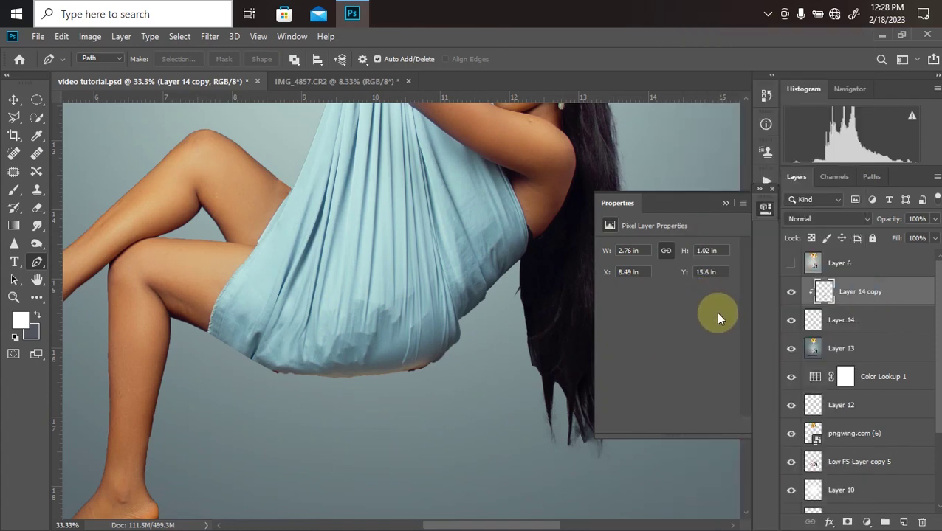
Step: Warp the clipped cloth patch downward so it covers the skin-coloured strip along the cloth's bottom edge
key(ctrl+t)
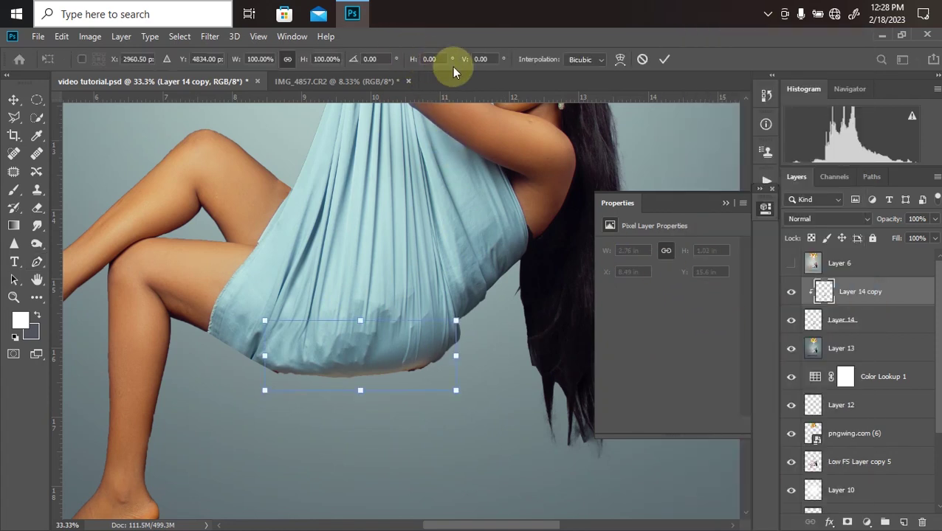
click(620, 59)
drag(392, 371, 396, 383)
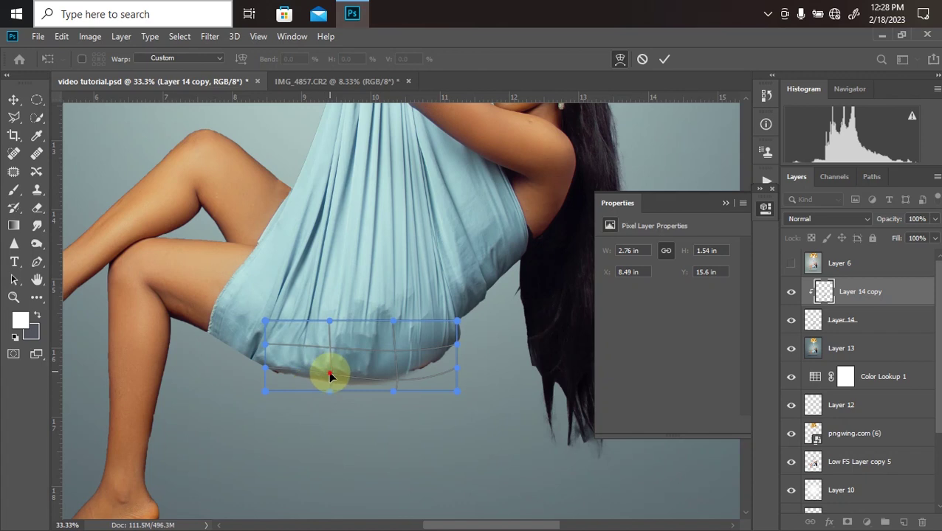
click(456, 369)
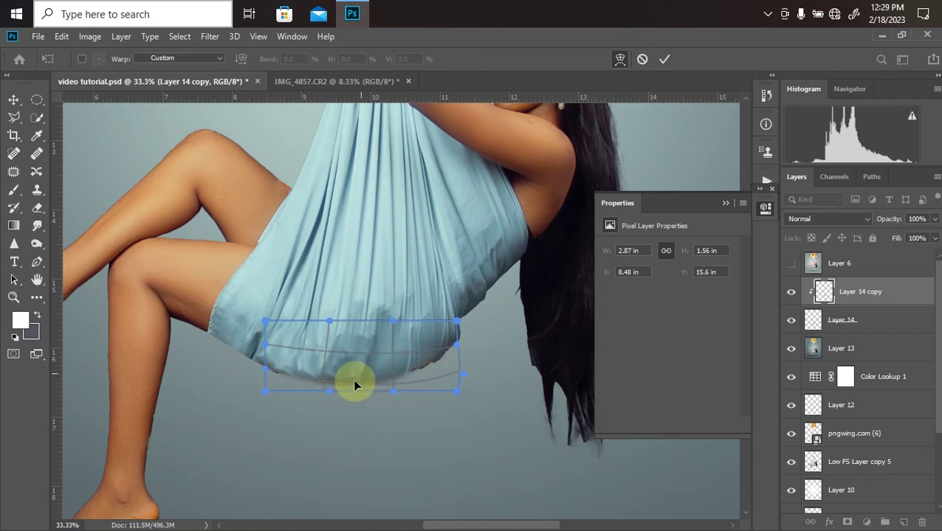
key(ctrl+minus)
key(ctrl+minus)
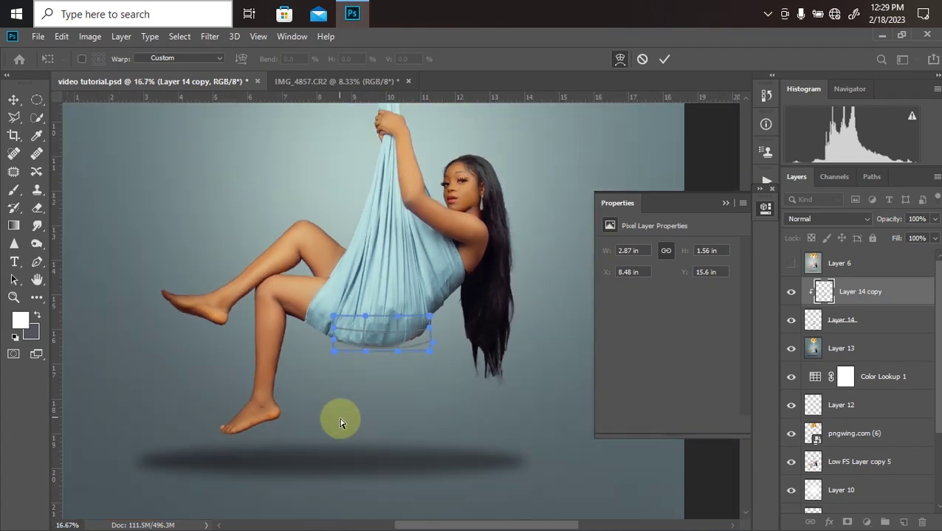
key(Return)
Step: Compare the cloth with and without the warped patch, and merge Layer 14 copy, Layer 14 and Layer 13 into one layer
key(ctrl+plus)
key(ctrl+plus)
key(ctrl+minus)
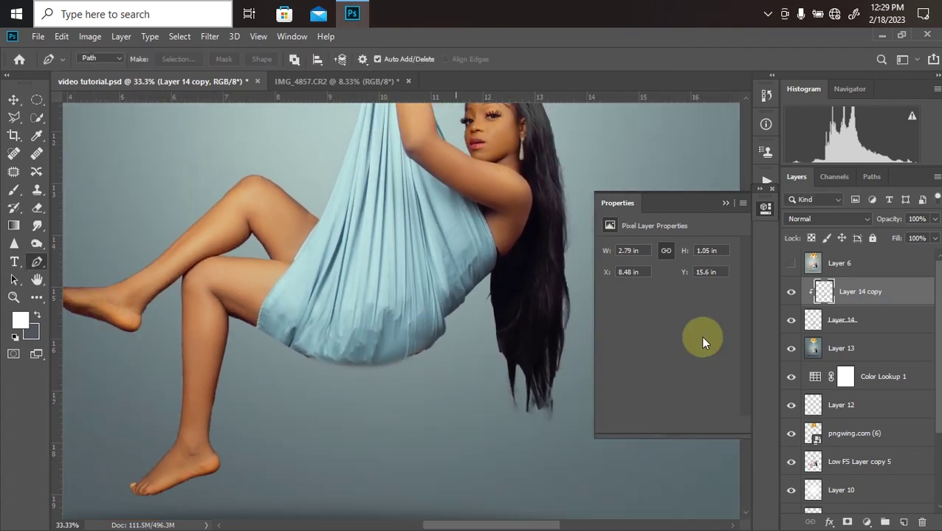
click(791, 291)
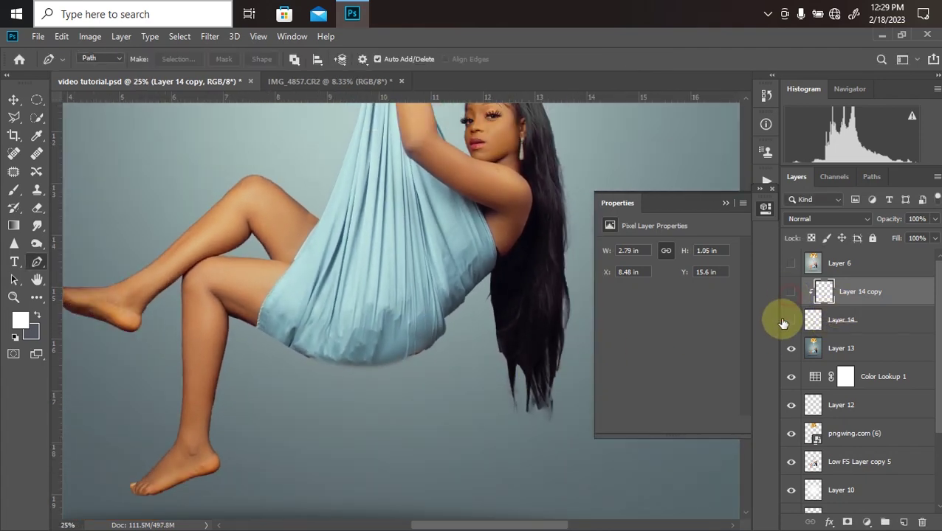
click(792, 292)
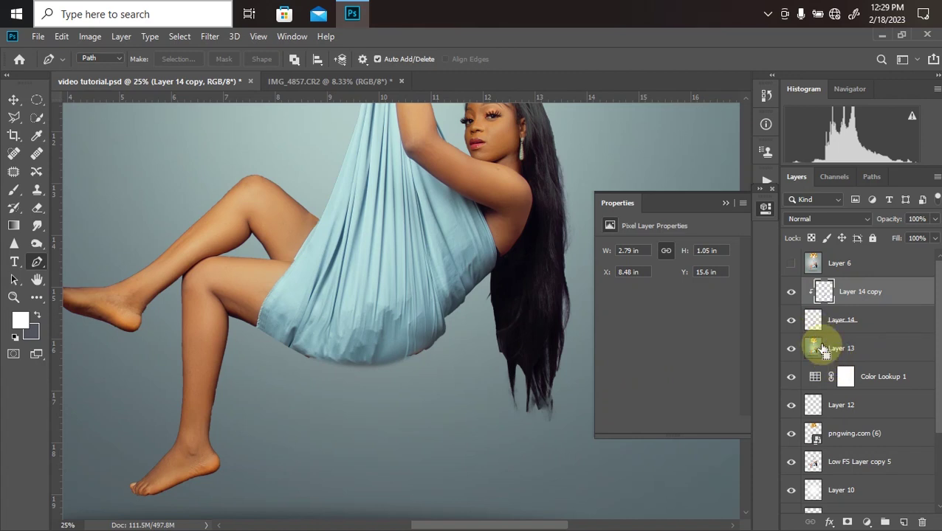
shift+click(854, 352)
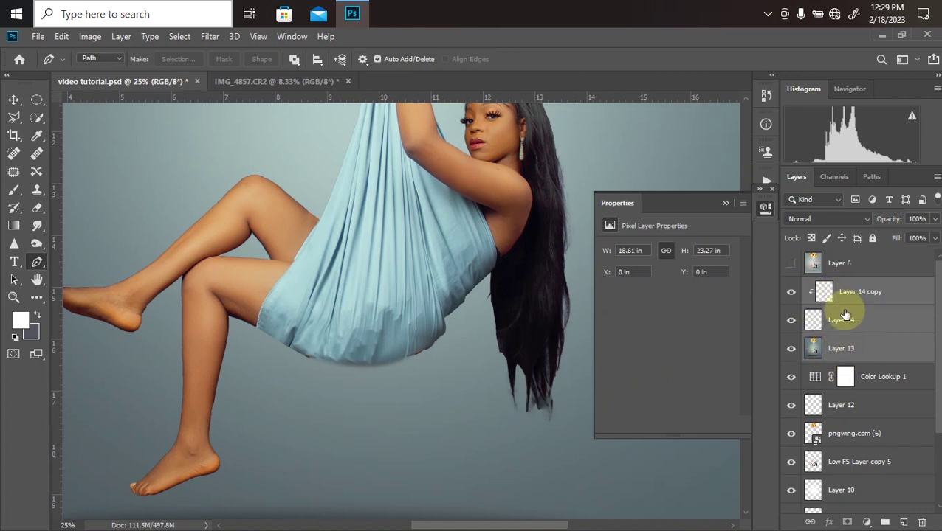
key(ctrl+e)
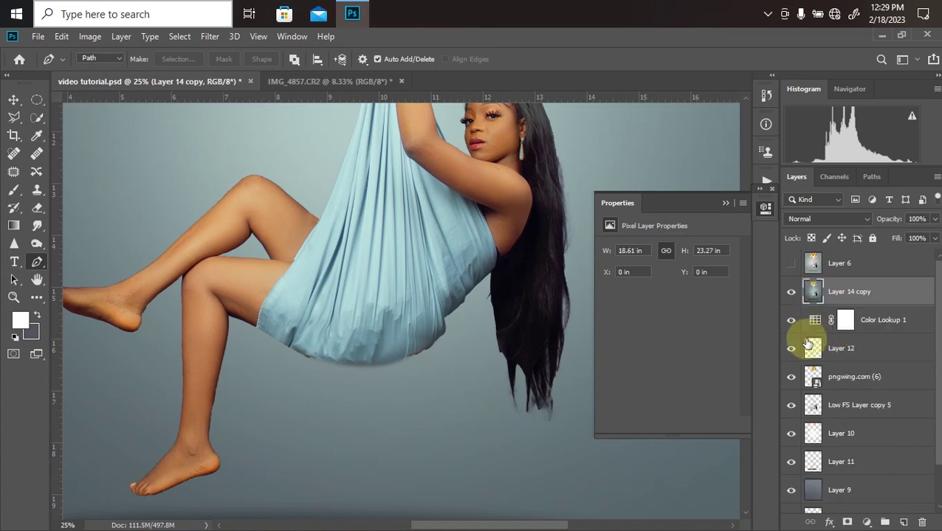
Step: Select the blurry strip of background just beneath the cloth's bottom edge with the Polygonal Lasso
key(ctrl+plus)
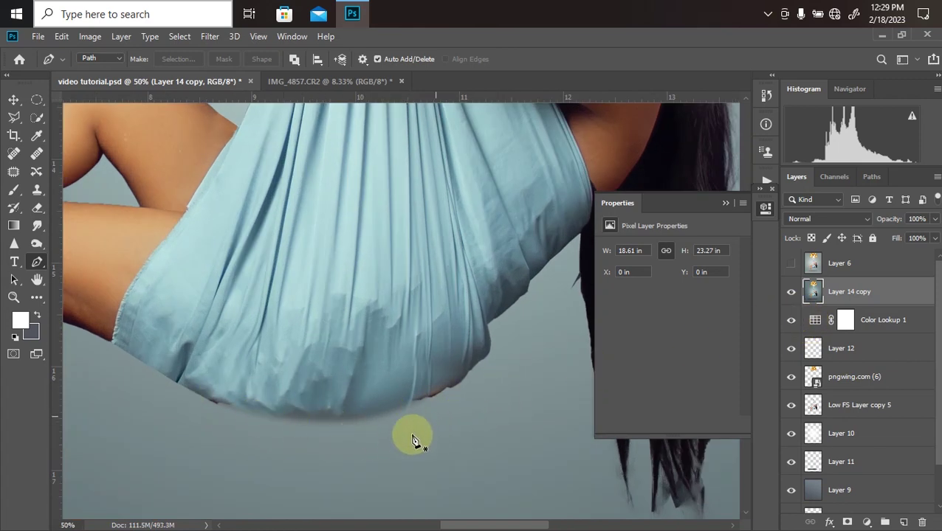
click(14, 118)
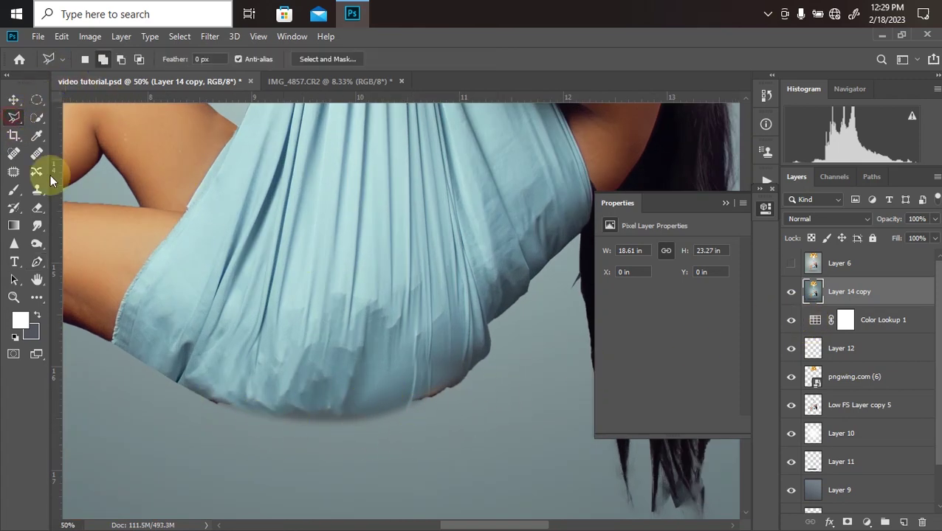
key(ctrl+plus)
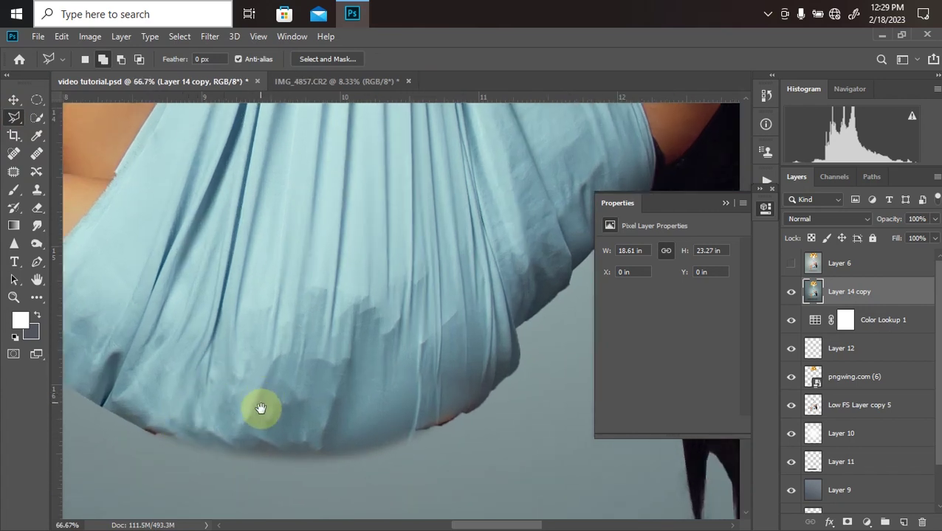
drag(259, 410, 310, 329)
click(195, 352)
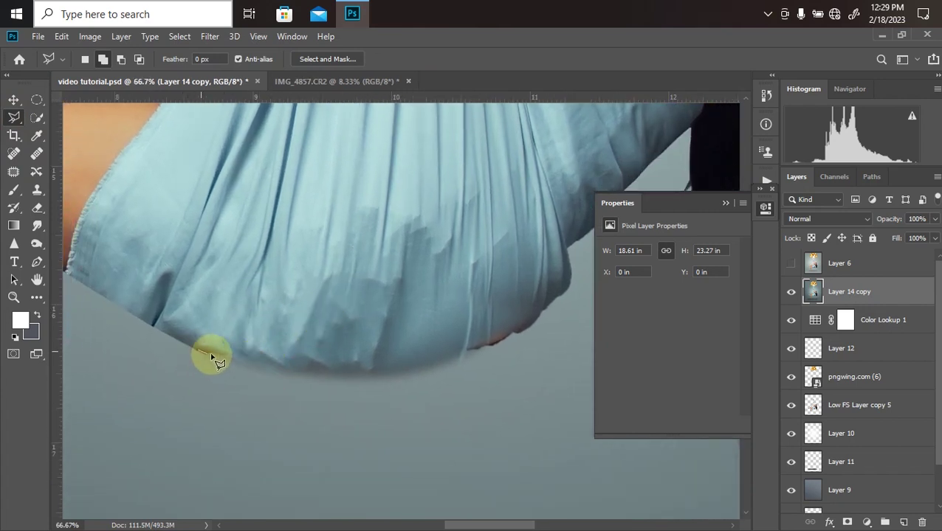
mouse_move(242, 367)
mouse_down()
mouse_move(349, 378)
mouse_move(490, 359)
mouse_move(484, 386)
mouse_move(288, 417)
mouse_up()
click(235, 405)
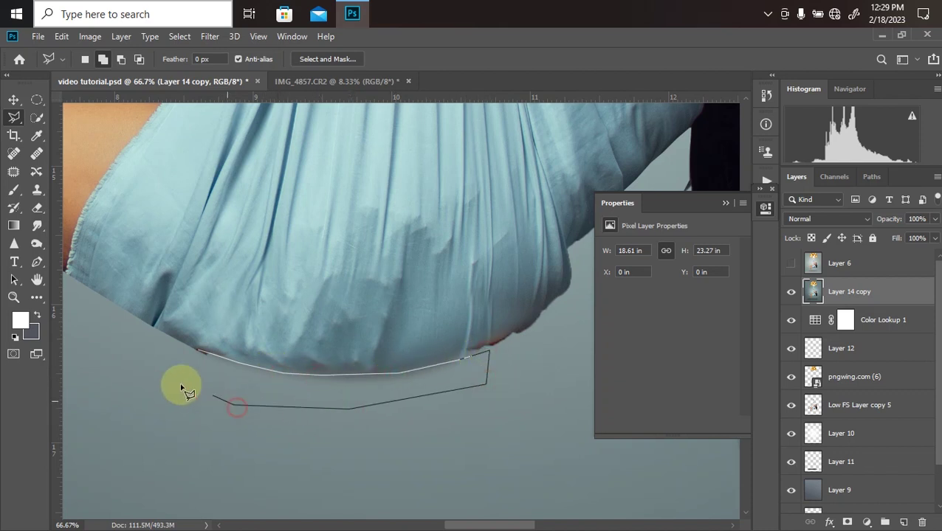
click(177, 371)
click(199, 353)
scroll(276, 407, down, 3)
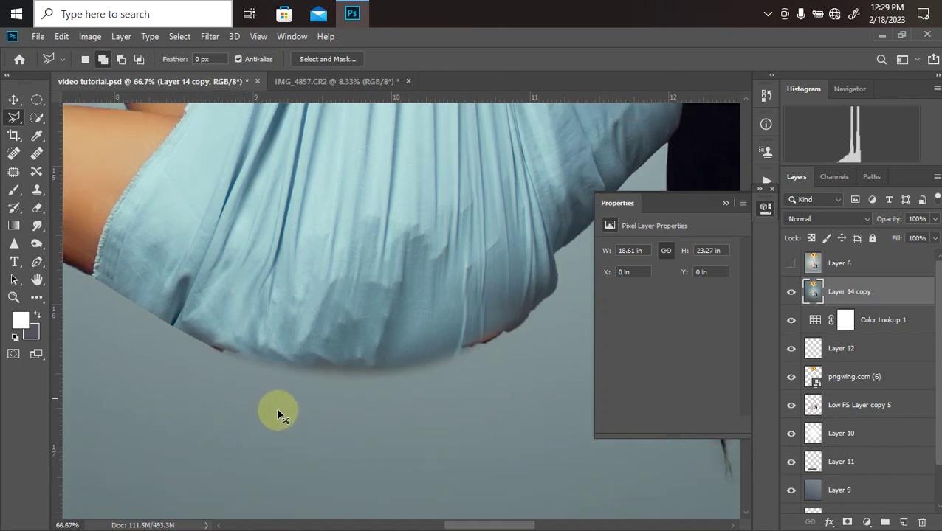
scroll(315, 426, down, 2)
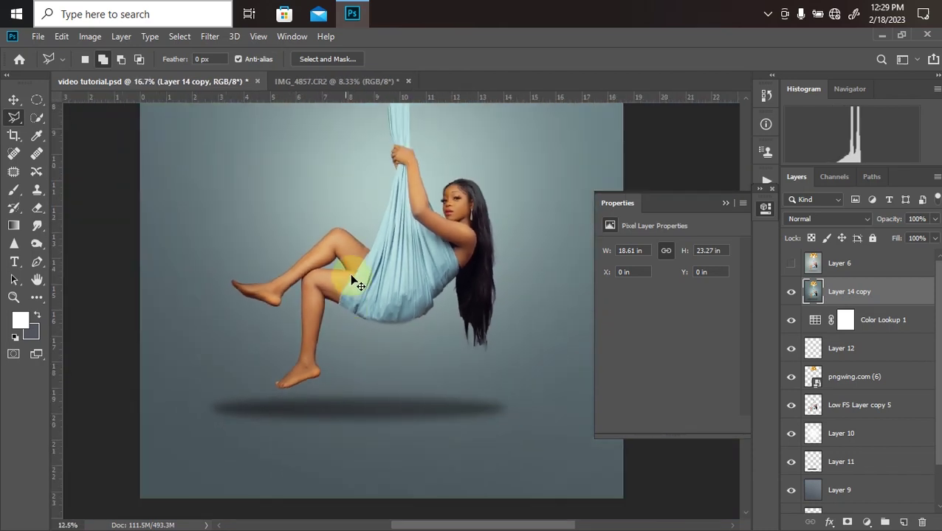
scroll(361, 317, up, 1)
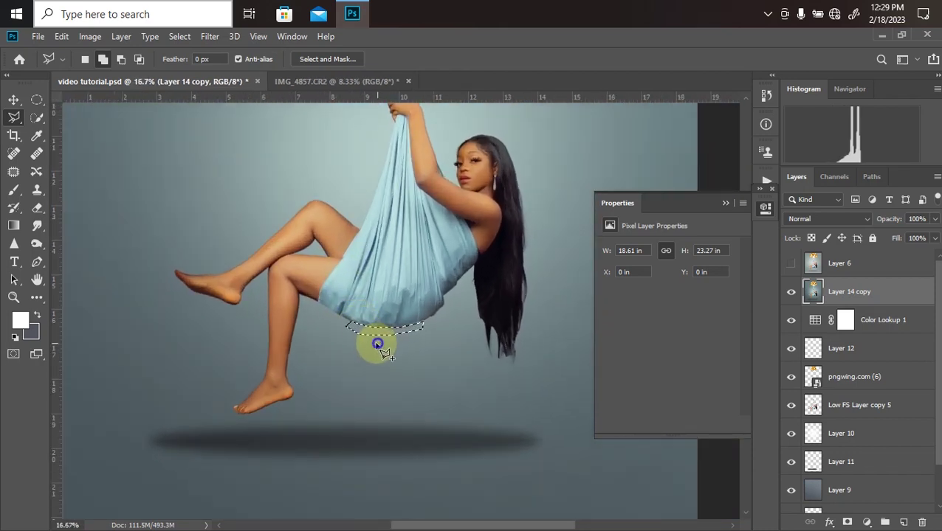
Step: Fill the selected strip at 100% opacity with a backdrop colour sampled beside the cloth, and drop the selection
right_click(377, 341)
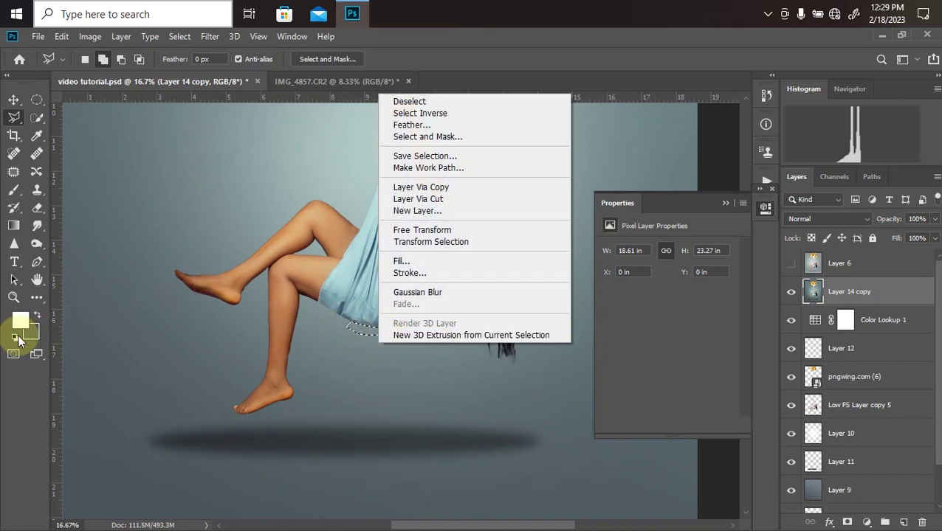
click(410, 262)
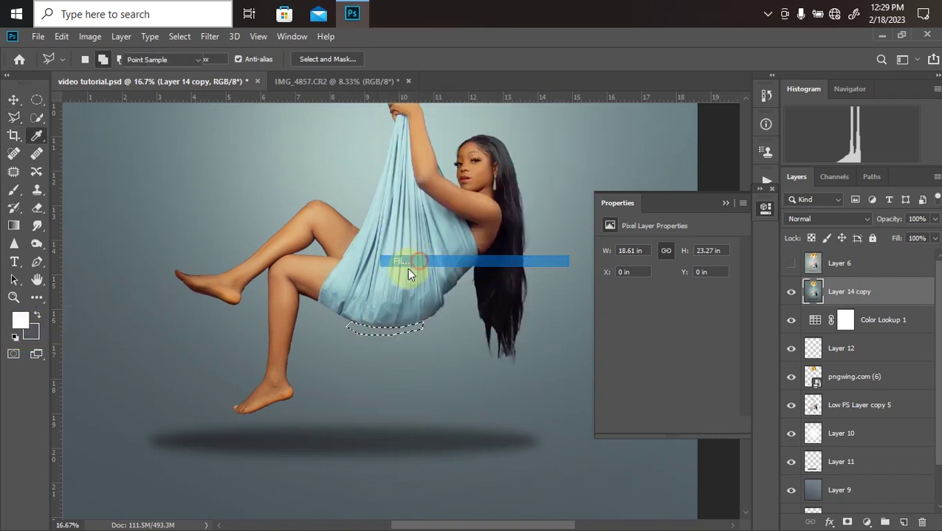
click(434, 319)
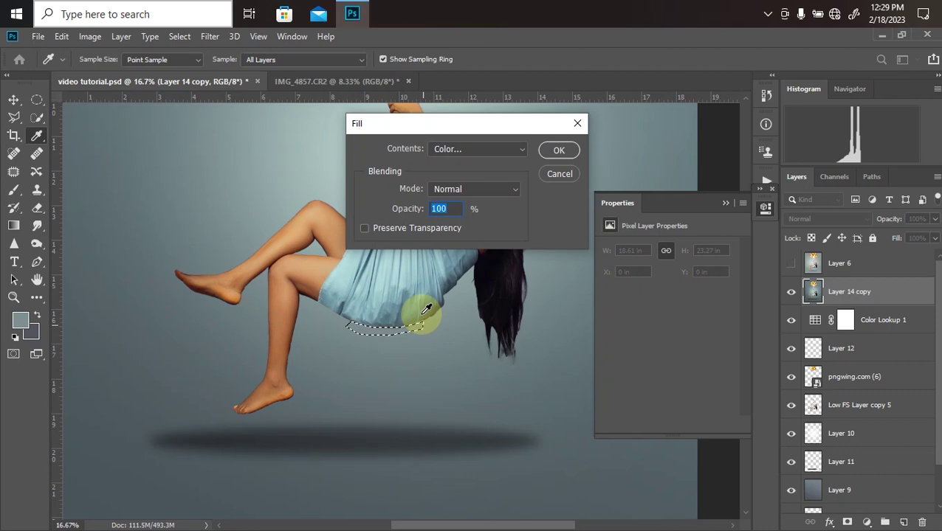
click(467, 151)
click(448, 186)
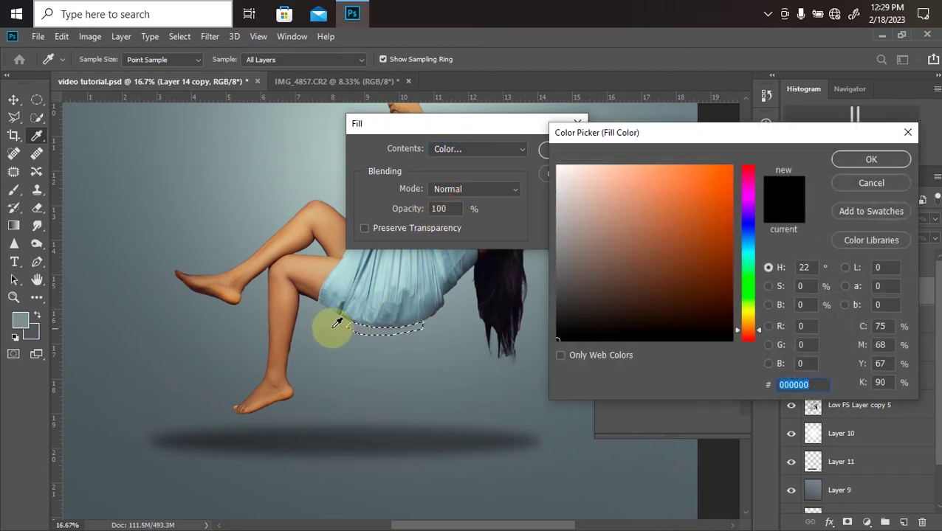
click(332, 316)
key(Return)
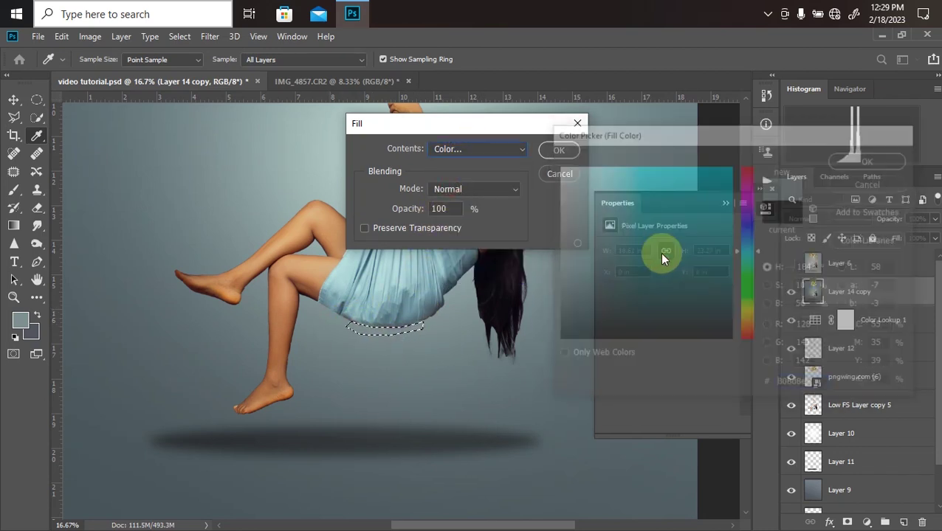
key(Return)
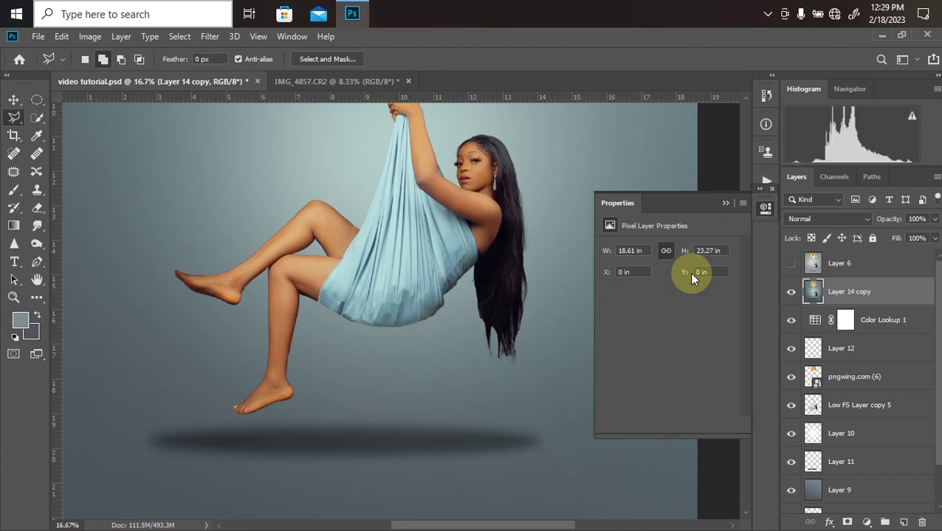
Step: Inspect the cleaned cloth edge up close and in the context of the whole composite
key(ctrl+plus)
key(ctrl+plus)
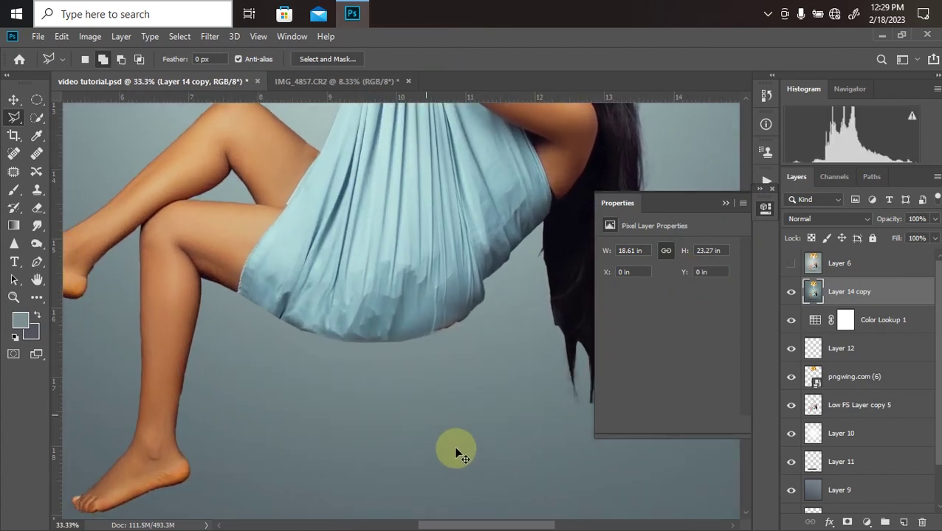
key(ctrl+minus)
key(ctrl+minus)
key(ctrl+minus)
key(ctrl+minus)
key(ctrl+minus)
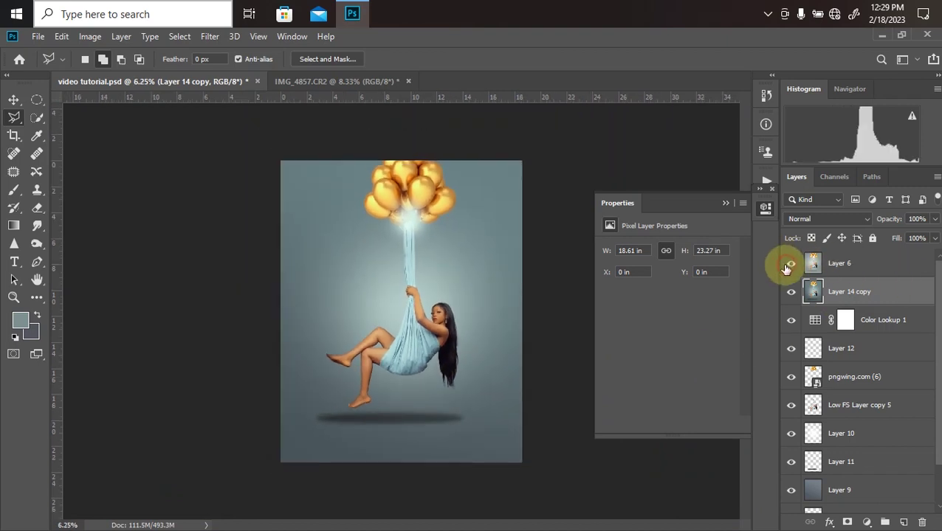
Step: Compare the graded composite with the reference version in Layer 6 by toggling layer visibility
click(791, 264)
click(790, 267)
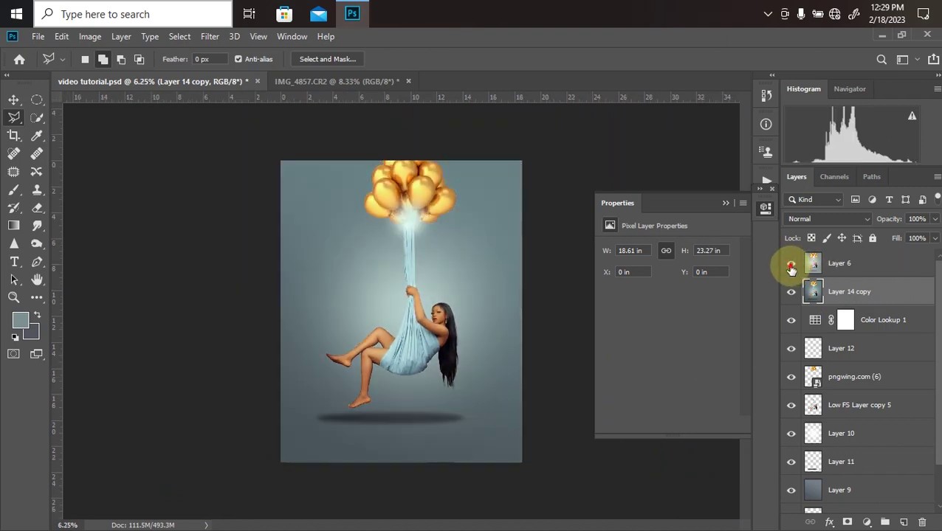
click(792, 272)
click(790, 270)
click(793, 273)
key(ctrl+plus)
key(ctrl+minus)
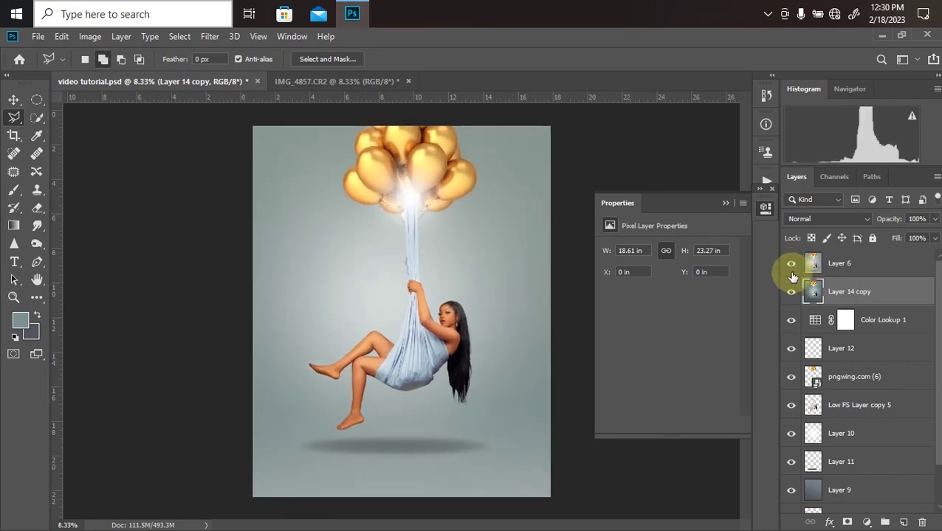
click(790, 268)
key(ctrl+minus)
key(ctrl+plus)
click(791, 292)
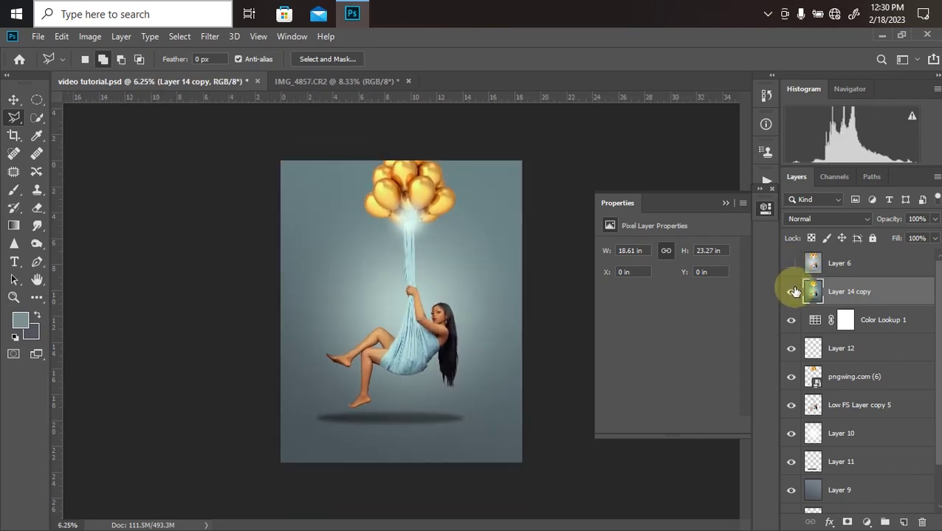